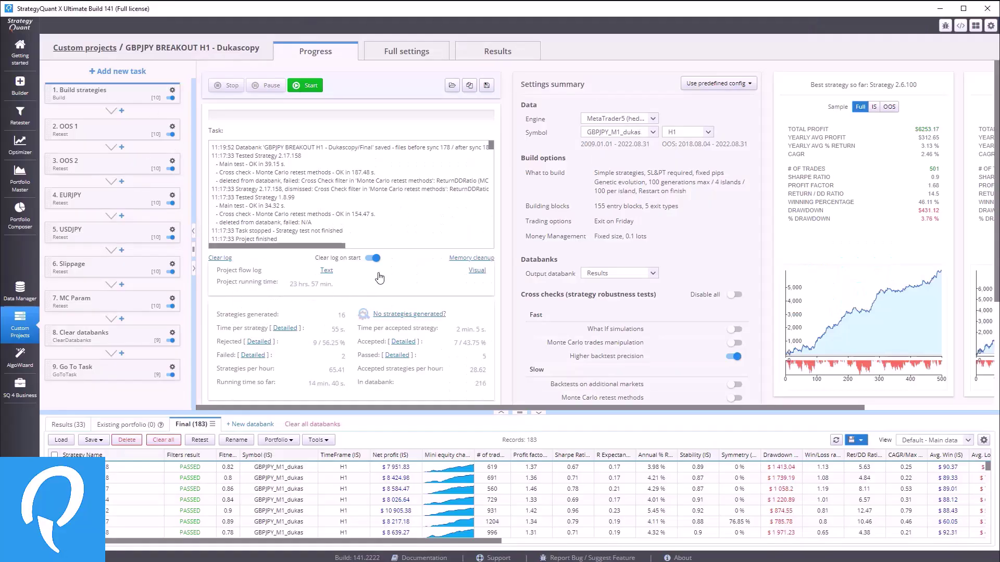
Resize the MC Param results table splitter to reveal the task's run statistics
{"action": "left_click", "coordinate": [500, 414]}
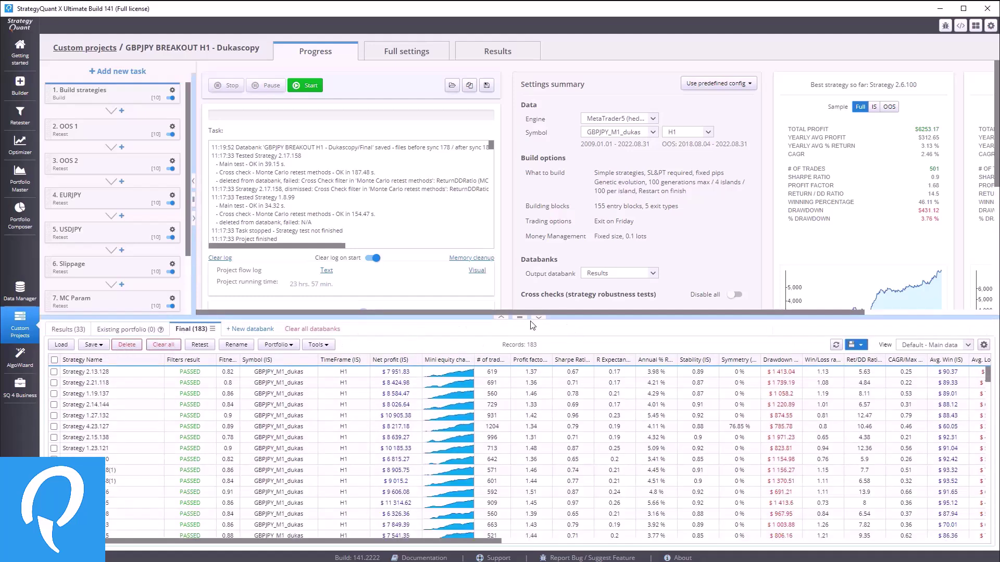
{"action": "left_click_drag", "start_coordinate": [518, 317], "coordinate": [523, 391]}
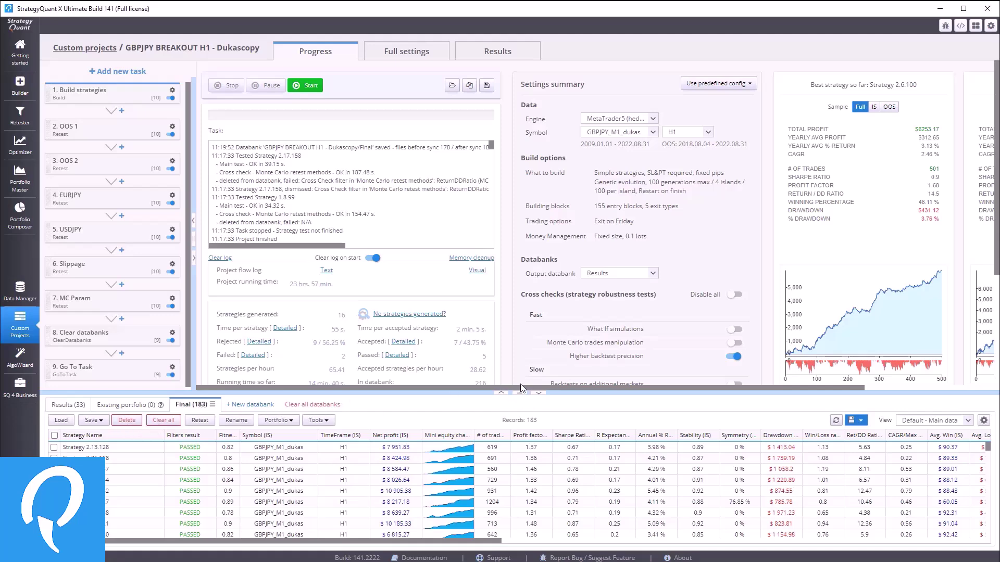
{"action": "left_click_drag", "start_coordinate": [521, 391], "coordinate": [521, 397]}
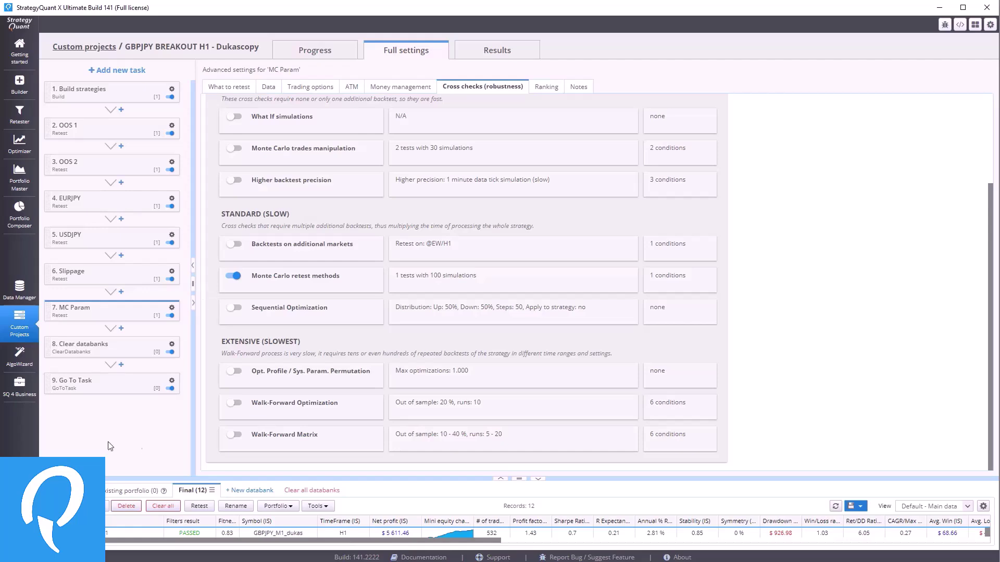
Clear every strategy from the Retester Results databank and dismiss the notices
{"action": "left_click", "coordinate": [20, 116]}
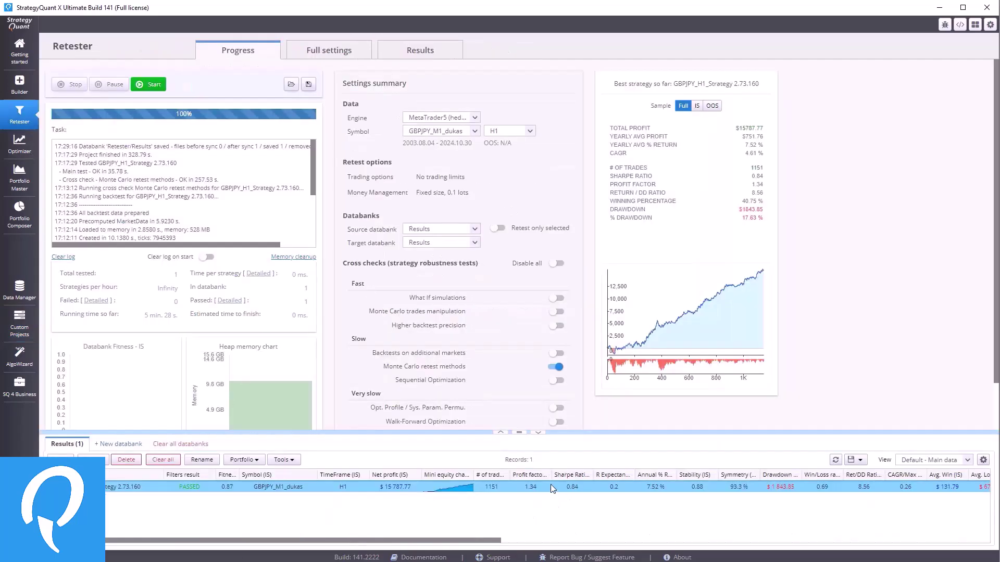
{"action": "left_click", "coordinate": [163, 459]}
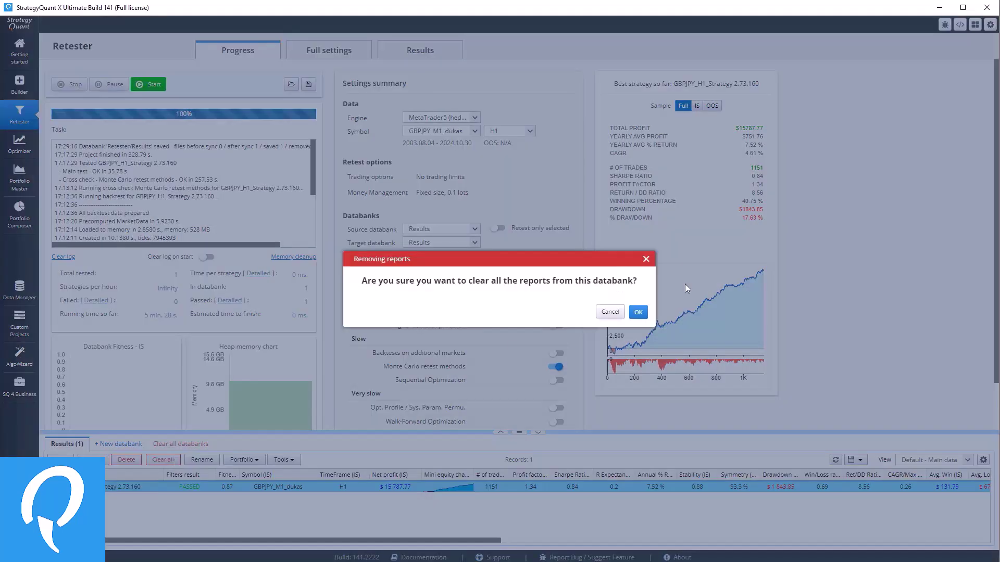
{"action": "left_click", "coordinate": [638, 312]}
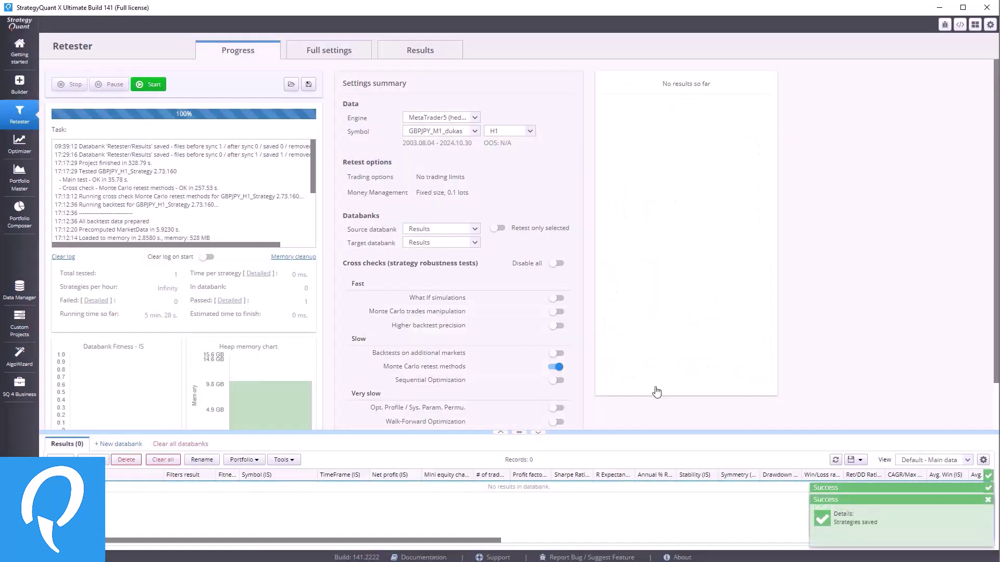
{"action": "left_click", "coordinate": [988, 499]}
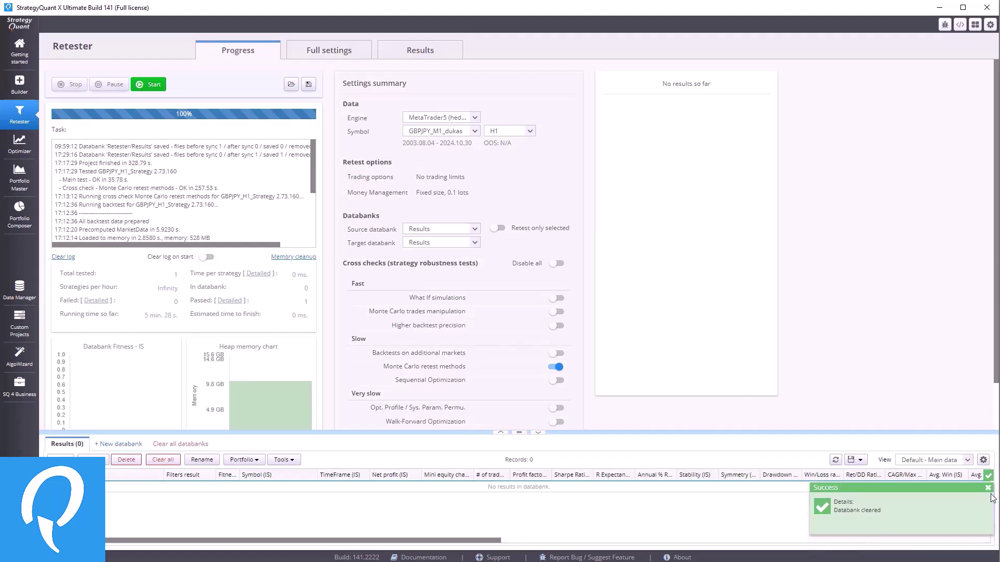
{"action": "left_click", "coordinate": [987, 488]}
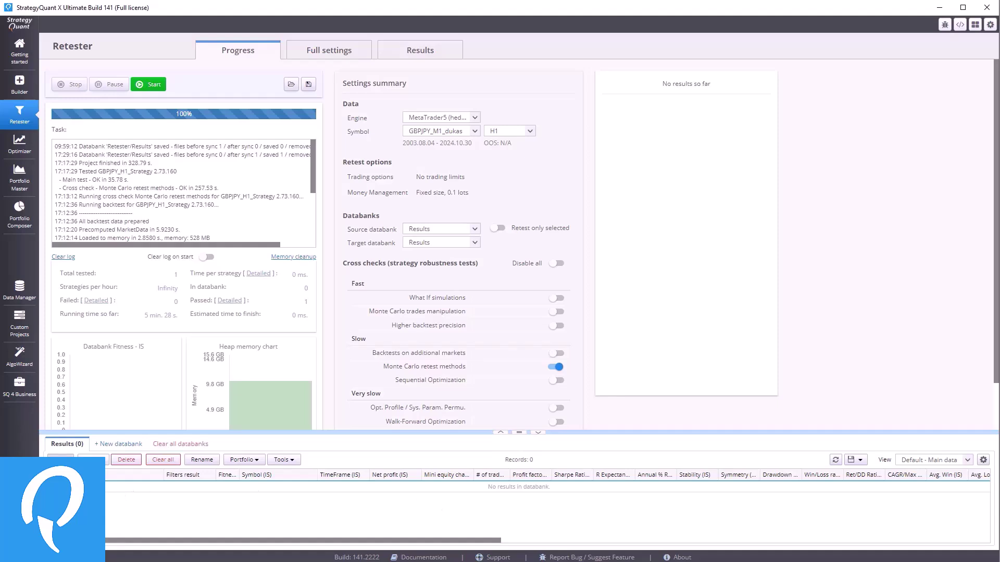
Load all .sqx files from Strategie_z_MasterClass and select the 17 loaded strategies
{"action": "left_click", "coordinate": [61, 460]}
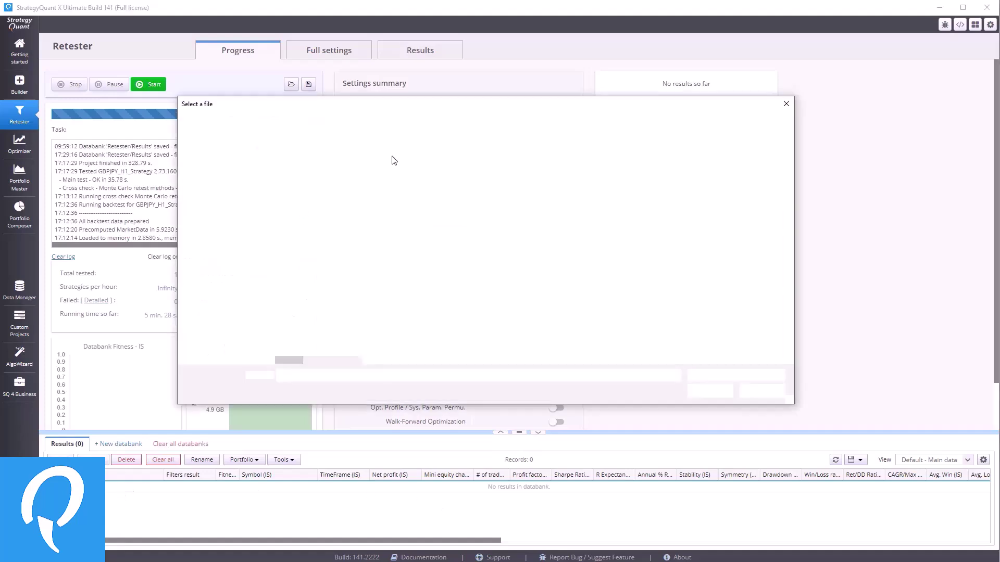
{"action": "left_click_drag", "start_coordinate": [430, 106], "coordinate": [430, 93]}
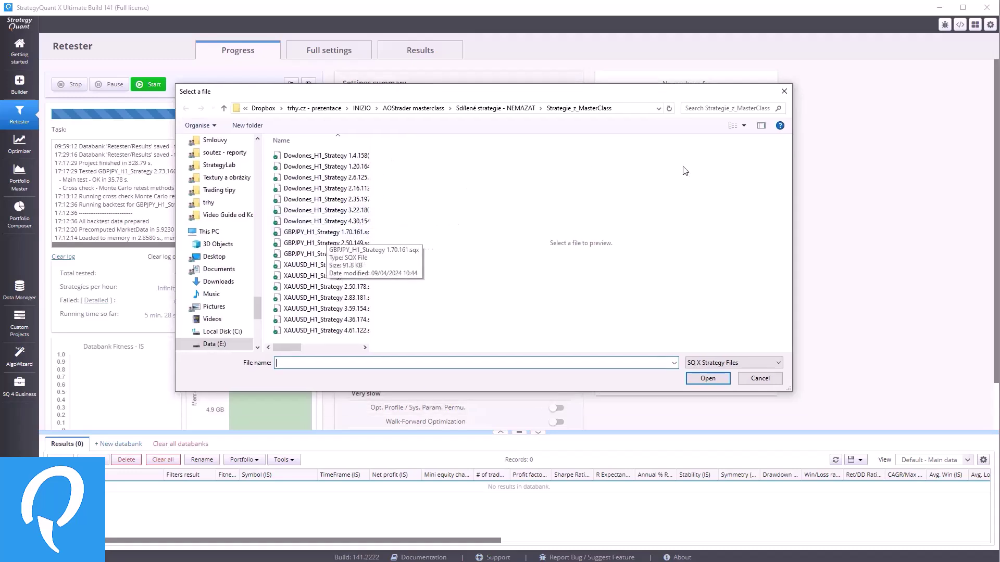
{"action": "left_click", "coordinate": [304, 254]}
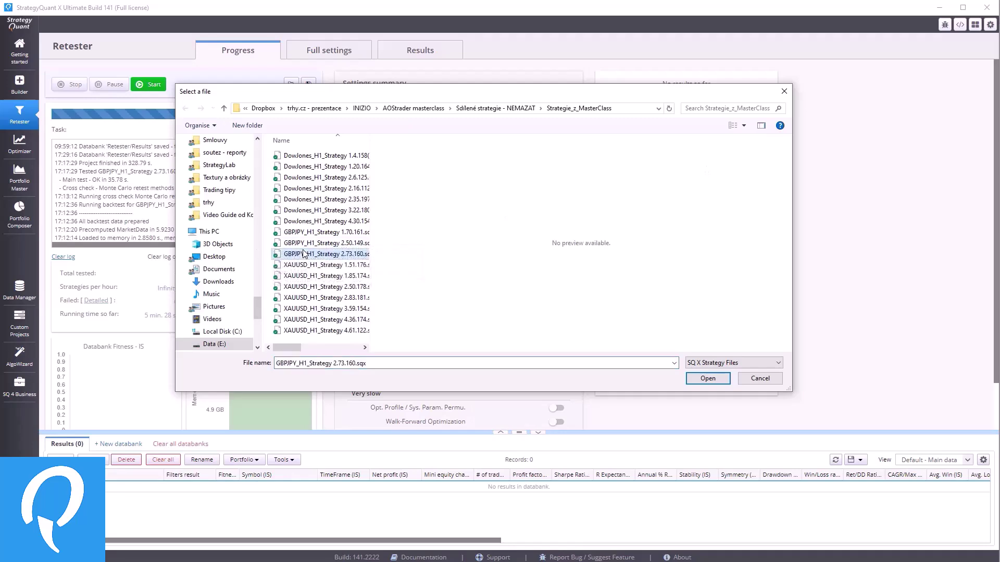
{"action": "key", "text": "ctrl+a"}
{"action": "left_click", "coordinate": [708, 378]}
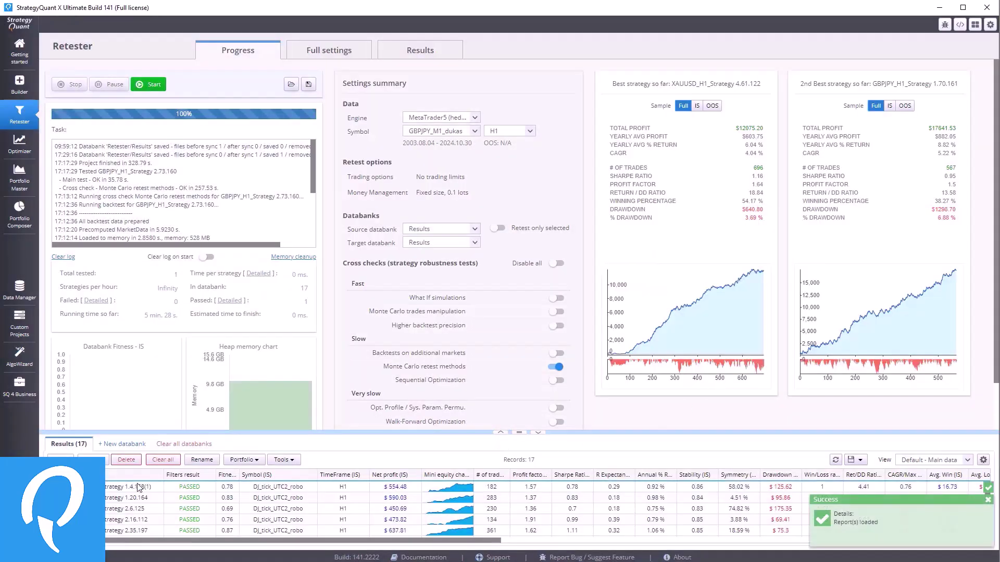
{"action": "key", "text": "ctrl+a"}
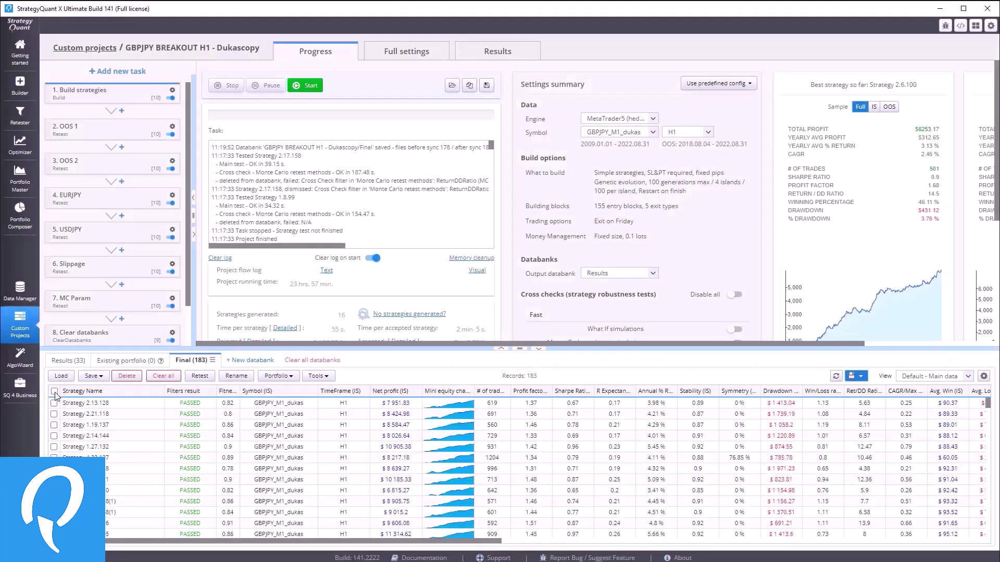
Select all 183 Final strategies and merge them into a simulated portfolio in Results
{"action": "left_click", "coordinate": [54, 392]}
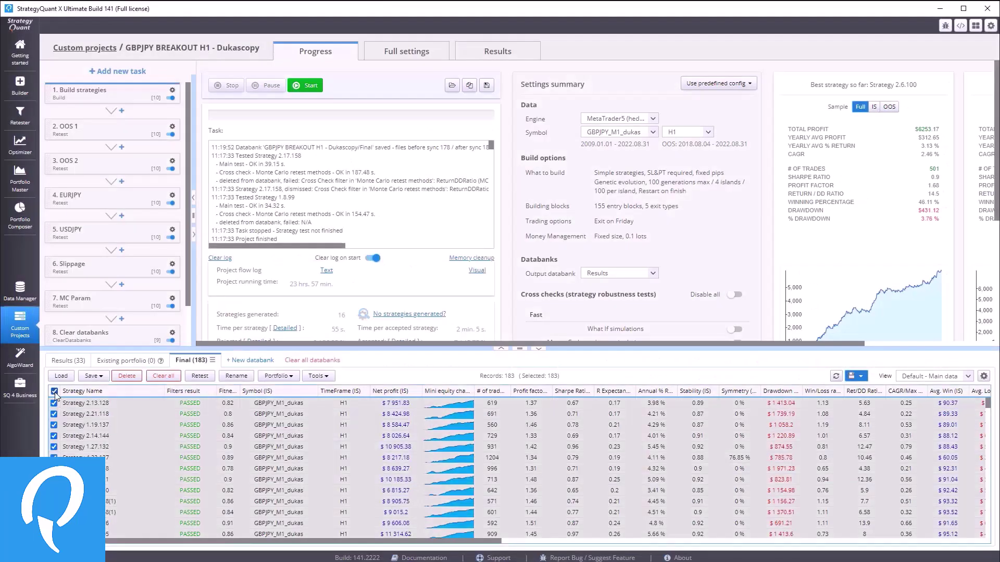
{"action": "left_click", "coordinate": [280, 377]}
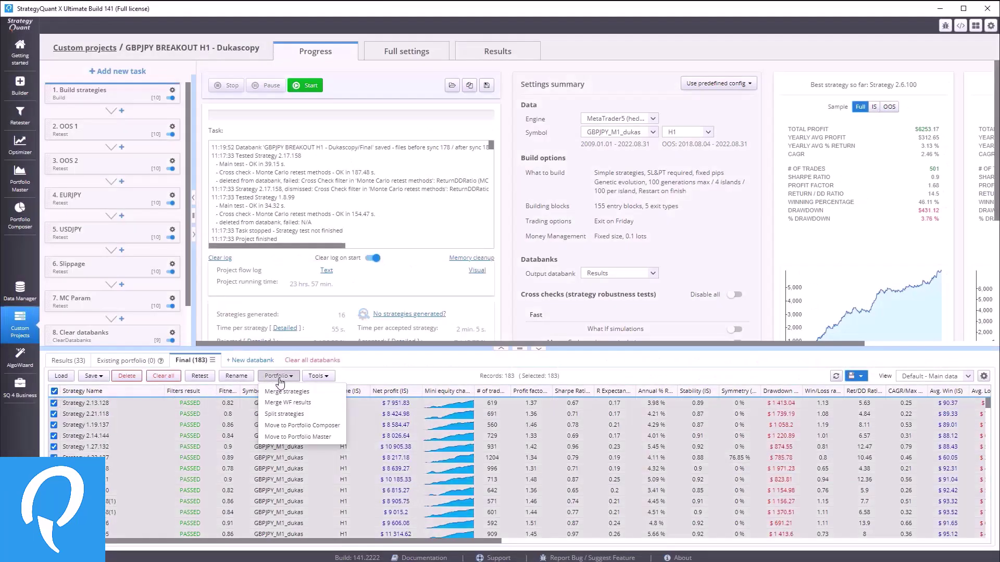
{"action": "left_click", "coordinate": [278, 392]}
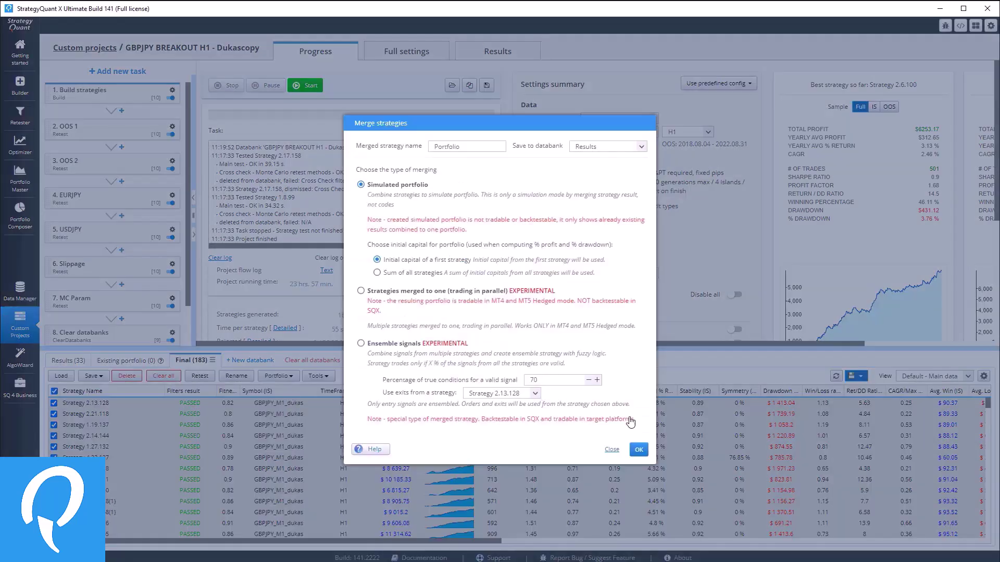
{"action": "left_click", "coordinate": [638, 450]}
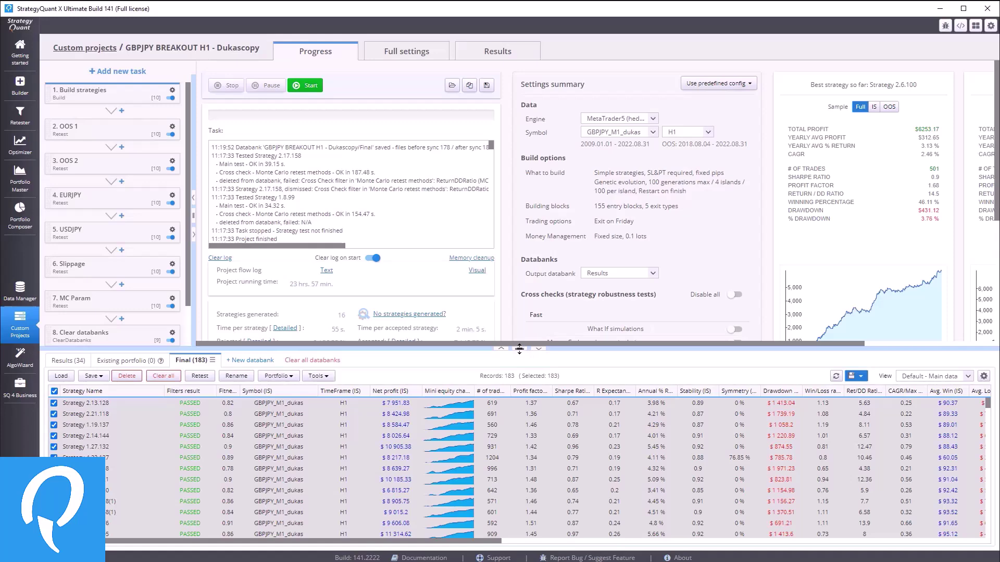
Enlarge the strategy table, open Results (34) and select the merged portfolio row
{"action": "left_click_drag", "start_coordinate": [519, 349], "coordinate": [520, 251]}
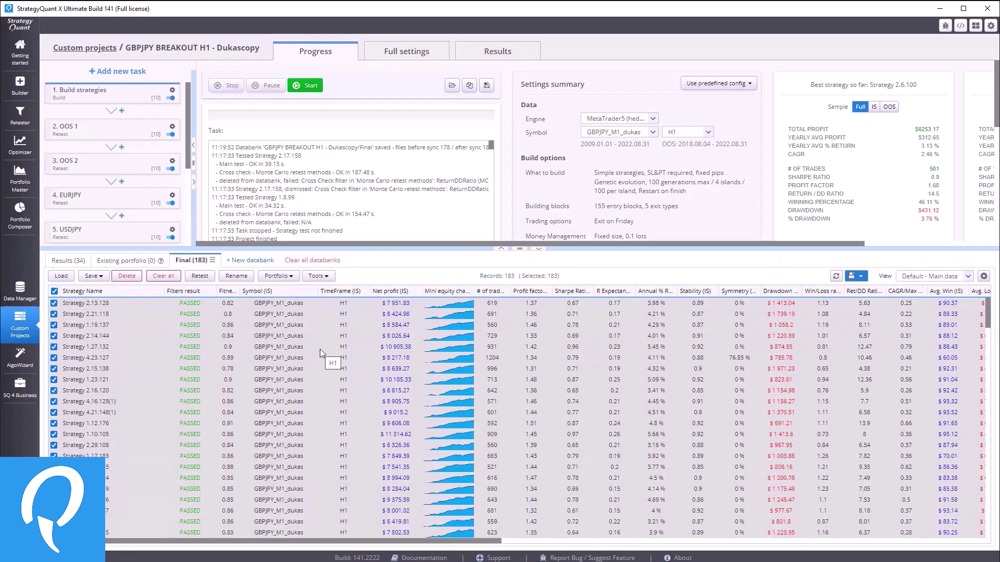
{"action": "scroll", "coordinate": [319, 349], "scroll_direction": "down", "scroll_amount": 3}
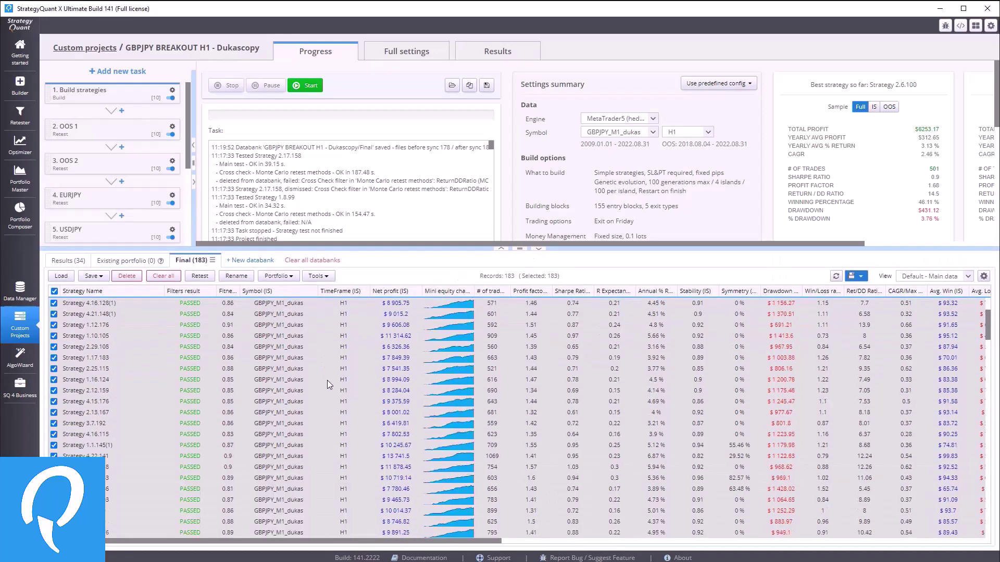
{"action": "scroll", "coordinate": [327, 381], "scroll_direction": "down", "scroll_amount": 4}
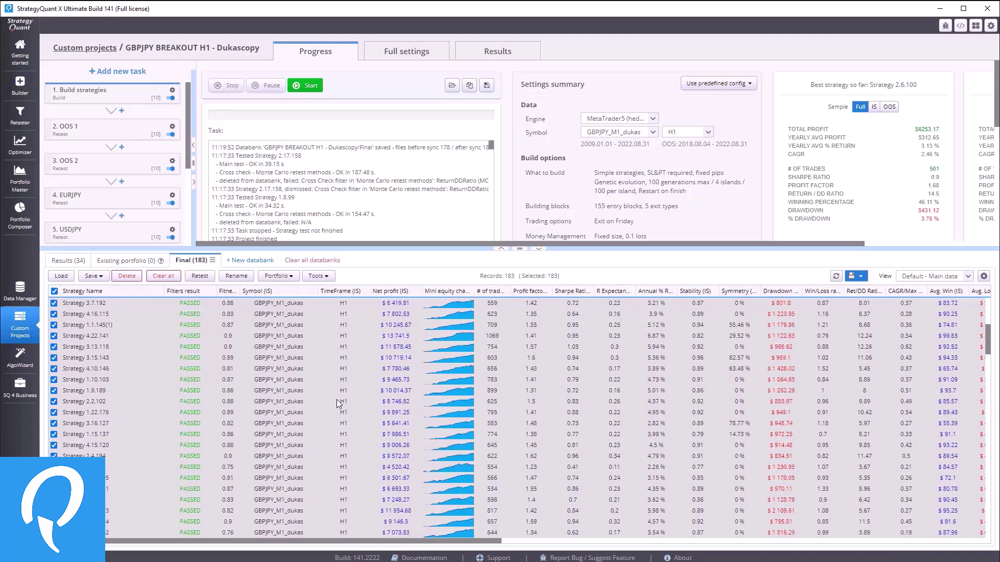
{"action": "scroll", "coordinate": [337, 403], "scroll_direction": "down", "scroll_amount": 2}
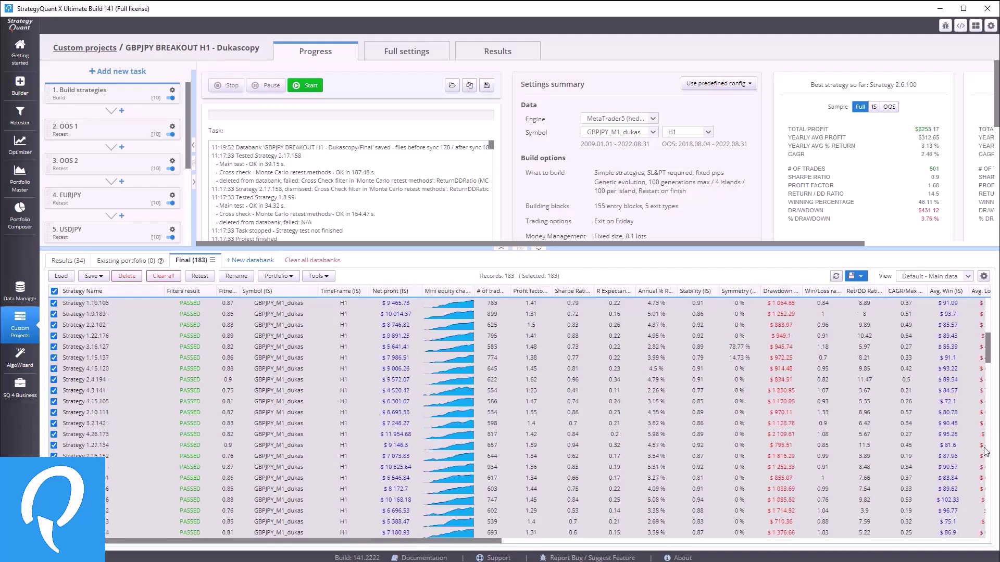
{"action": "left_click_drag", "start_coordinate": [988, 356], "coordinate": [986, 552]}
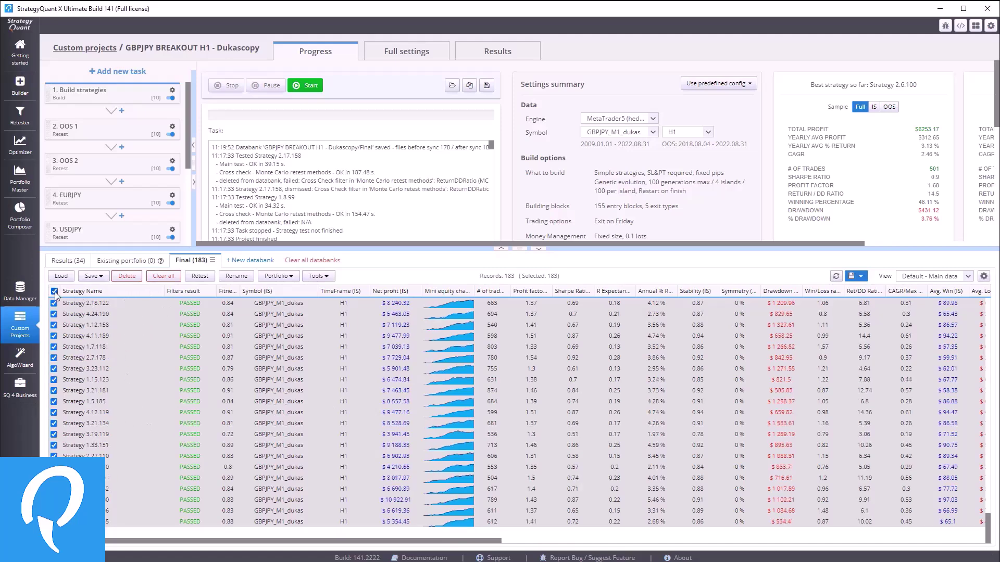
{"action": "left_click", "coordinate": [67, 260]}
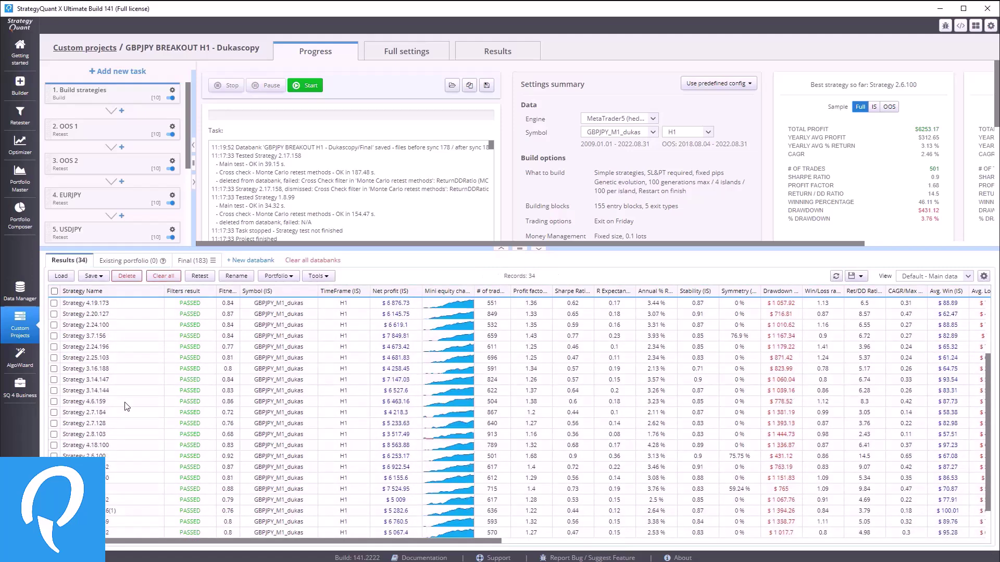
{"action": "scroll", "coordinate": [125, 406], "scroll_direction": "down", "scroll_amount": 3}
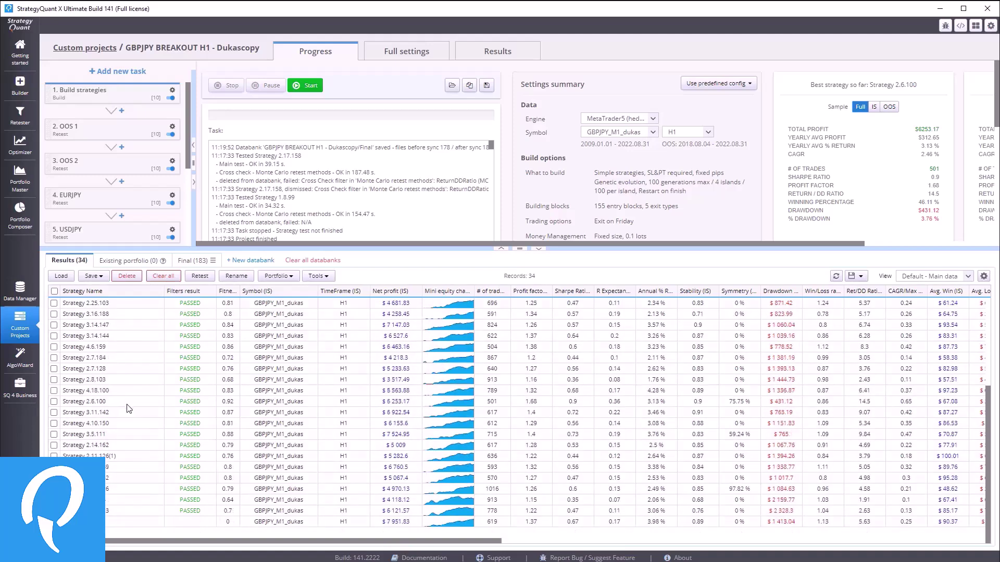
{"action": "left_click", "coordinate": [105, 526]}
Open the merged portfolio's results, review its Overview statistics, then show its equity chart
{"action": "double_click", "coordinate": [148, 528]}
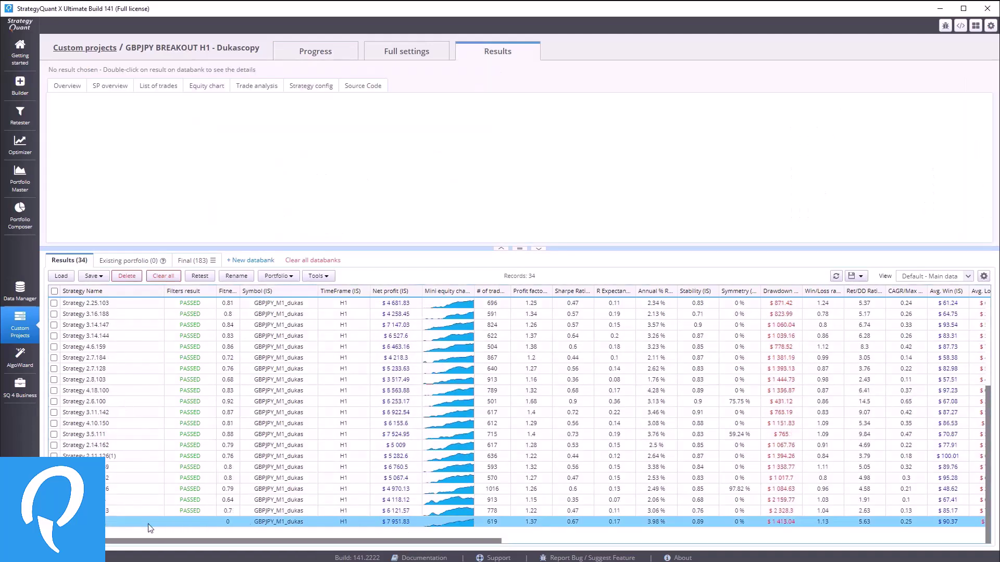
{"action": "left_click", "coordinate": [539, 251]}
{"action": "left_click", "coordinate": [60, 85]}
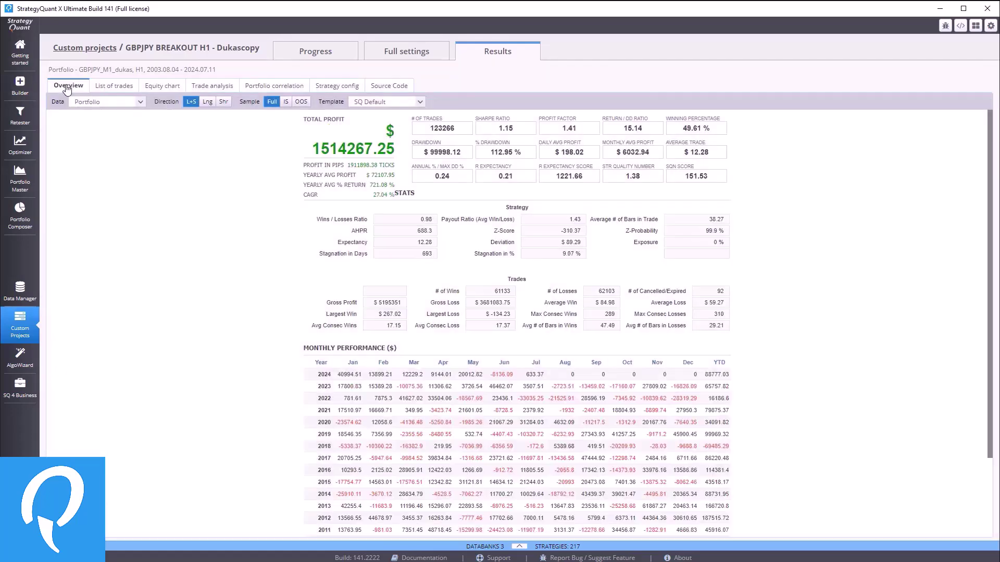
{"action": "left_click_drag", "start_coordinate": [453, 129], "coordinate": [442, 129]}
{"action": "left_click", "coordinate": [374, 148]}
{"action": "left_click", "coordinate": [160, 86]}
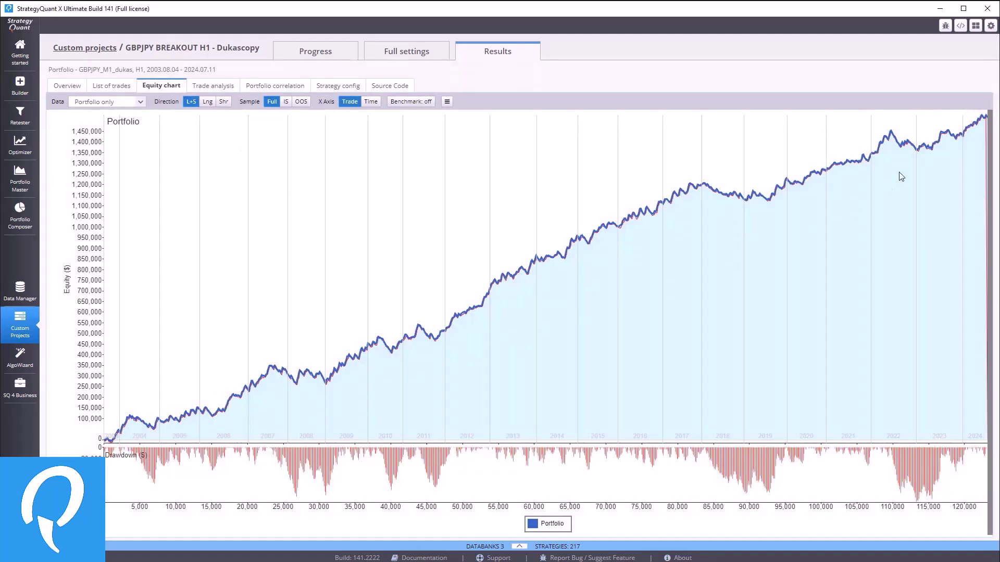
{"action": "left_click", "coordinate": [109, 103]}
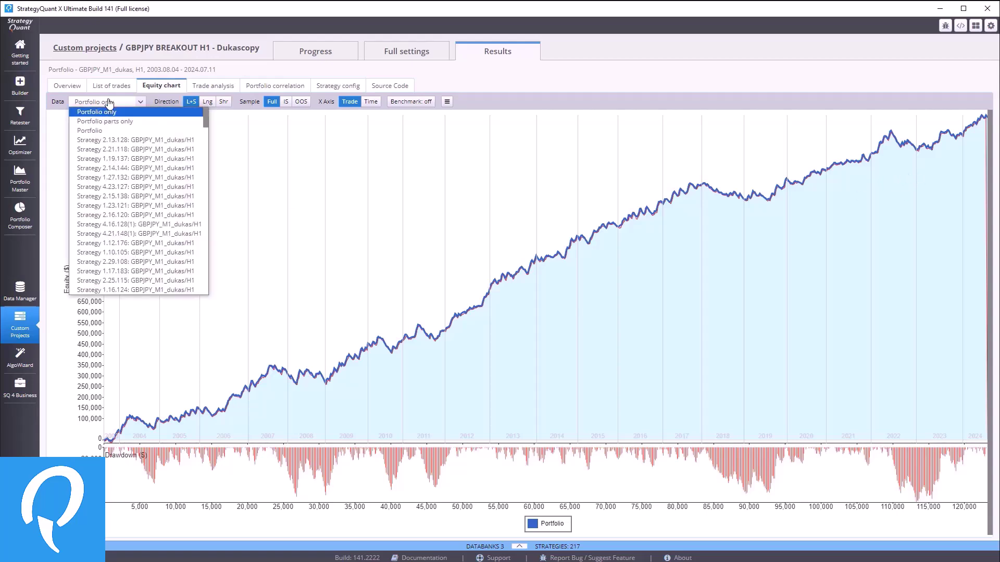
{"action": "left_click", "coordinate": [109, 103]}
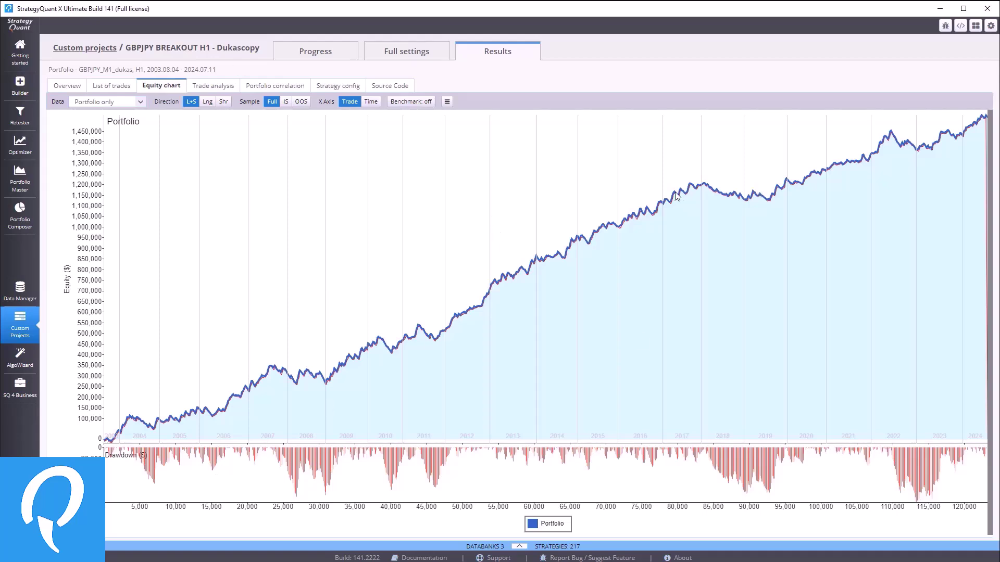
In Portfolio Master, display each strategy's equity curve separately and zoom into recent periods
{"action": "left_click", "coordinate": [20, 184]}
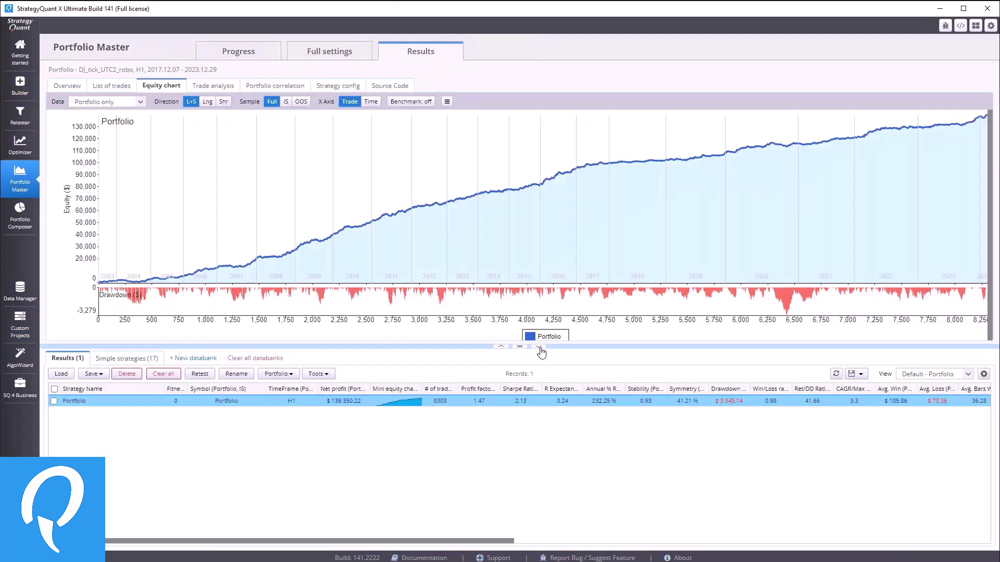
{"action": "left_click", "coordinate": [539, 348]}
{"action": "left_click", "coordinate": [105, 102]}
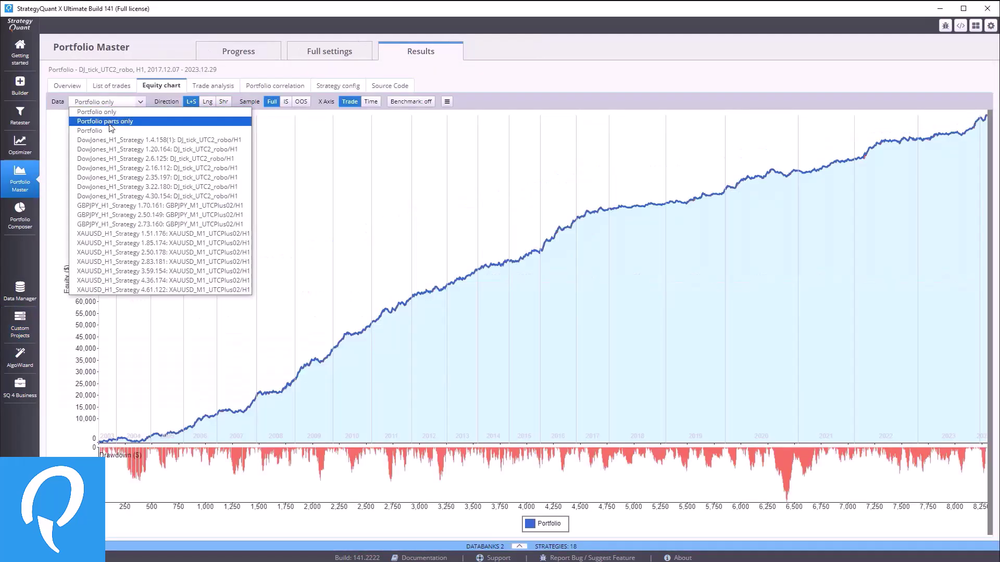
{"action": "left_click", "coordinate": [109, 123]}
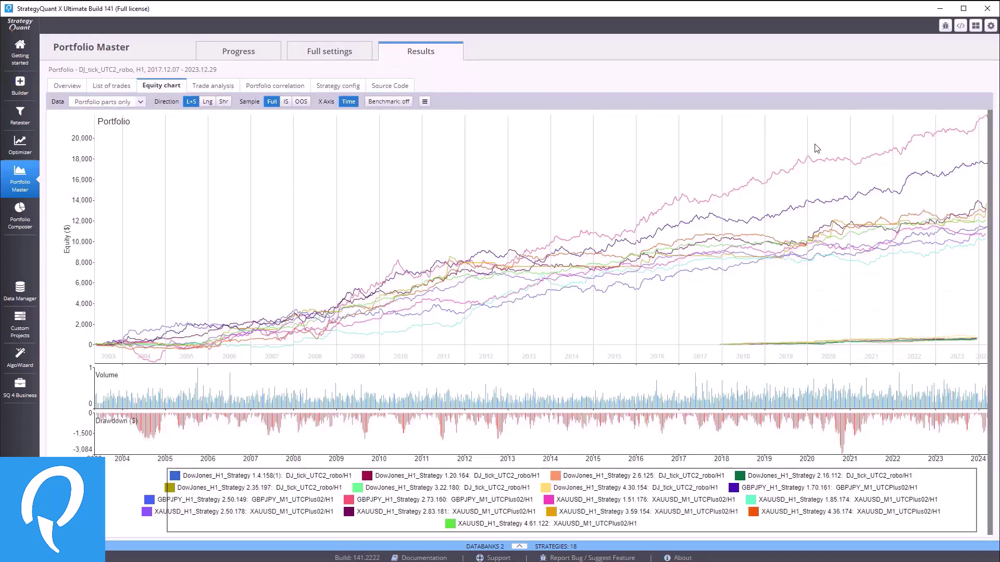
{"action": "mouse_move", "coordinate": [965, 341]}
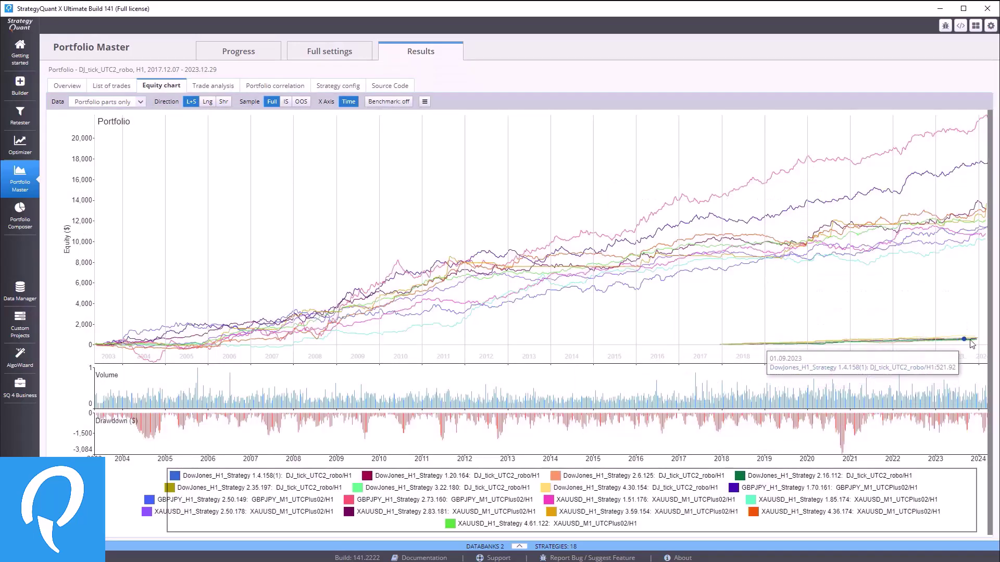
{"action": "left_click_drag", "start_coordinate": [959, 339], "coordinate": [968, 344]}
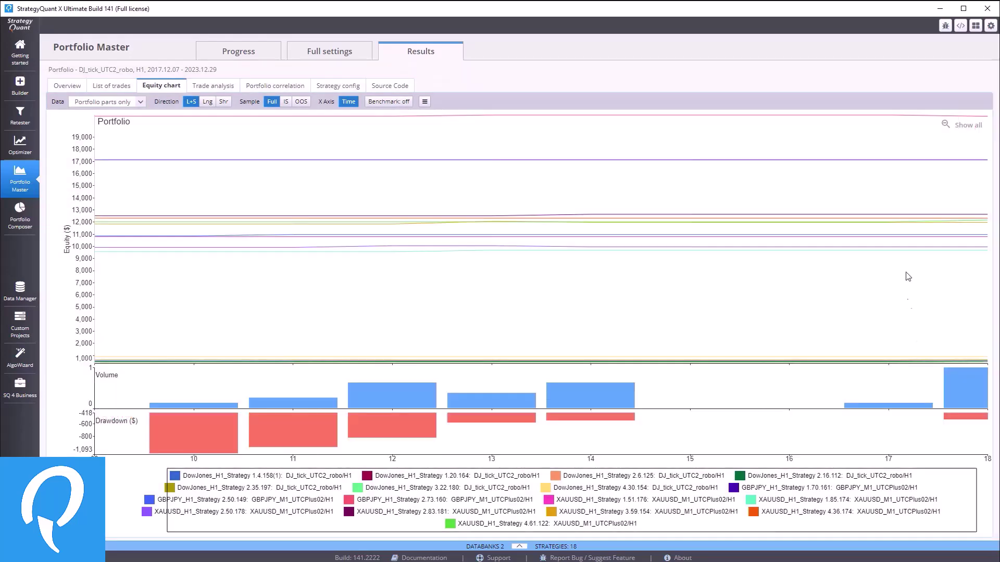
{"action": "left_click", "coordinate": [965, 126]}
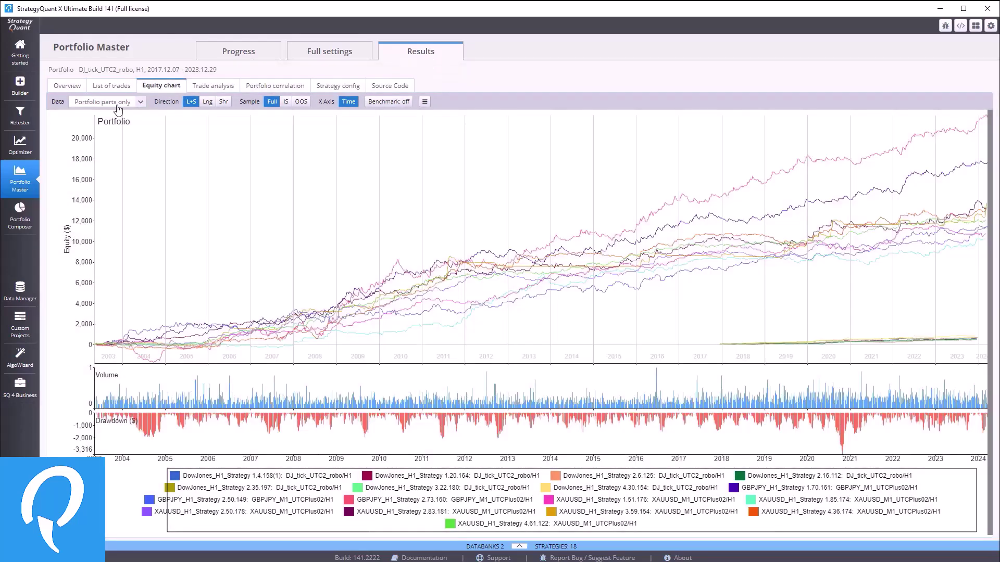
Show only the combined curve, then open the GBPJPY project's Portfolio correlation page
{"action": "left_click", "coordinate": [116, 104]}
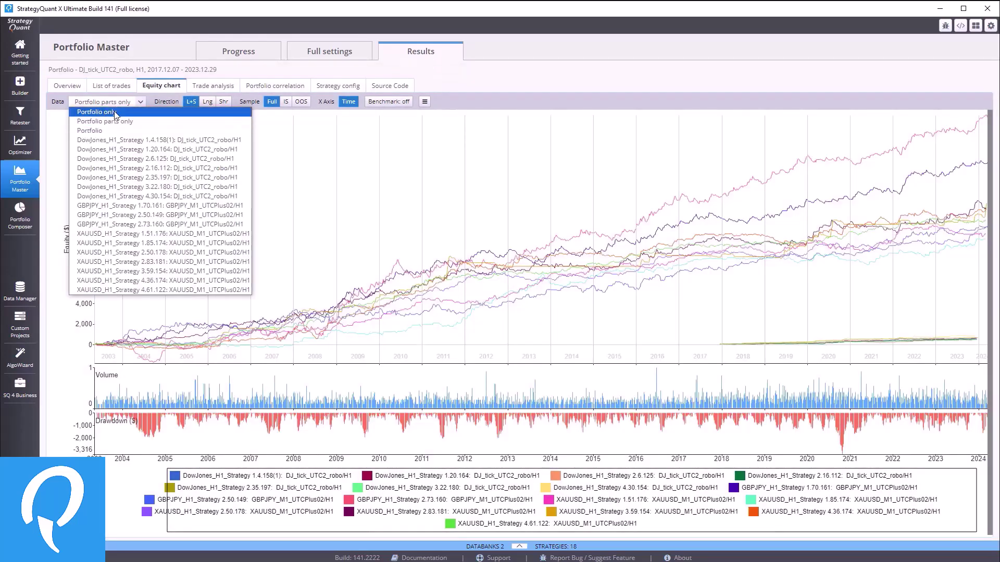
{"action": "left_click", "coordinate": [116, 114]}
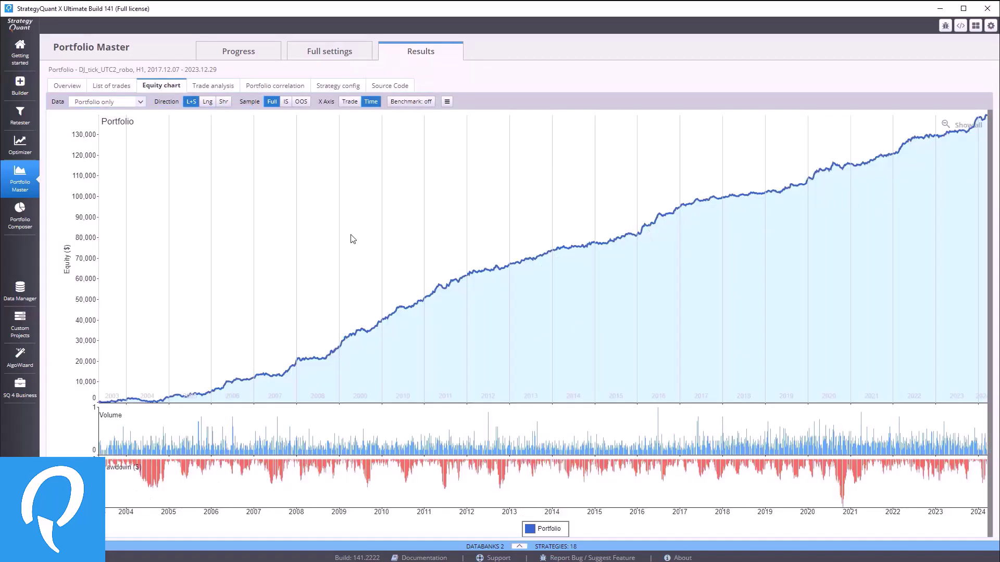
{"action": "left_click", "coordinate": [20, 332]}
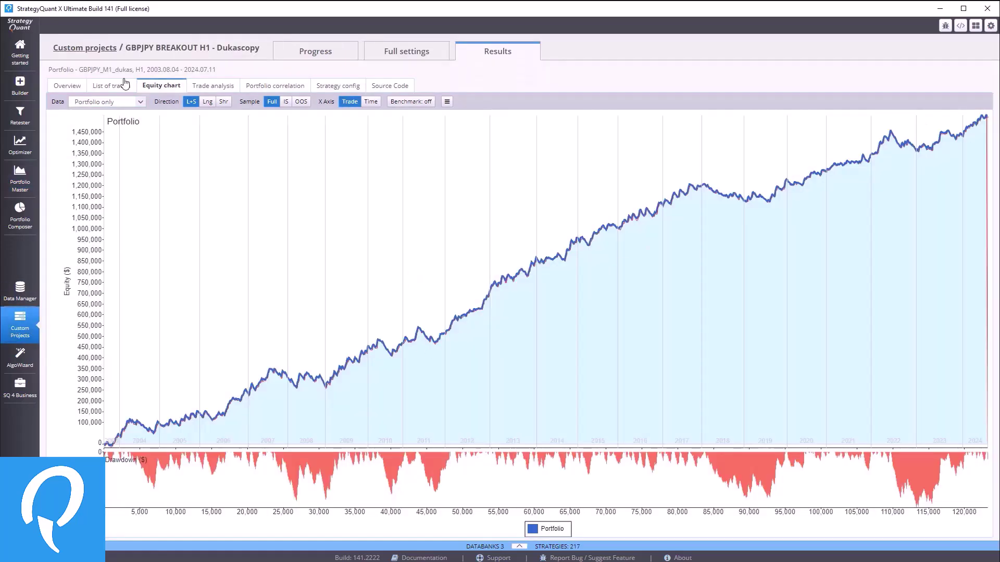
{"action": "left_click", "coordinate": [270, 86]}
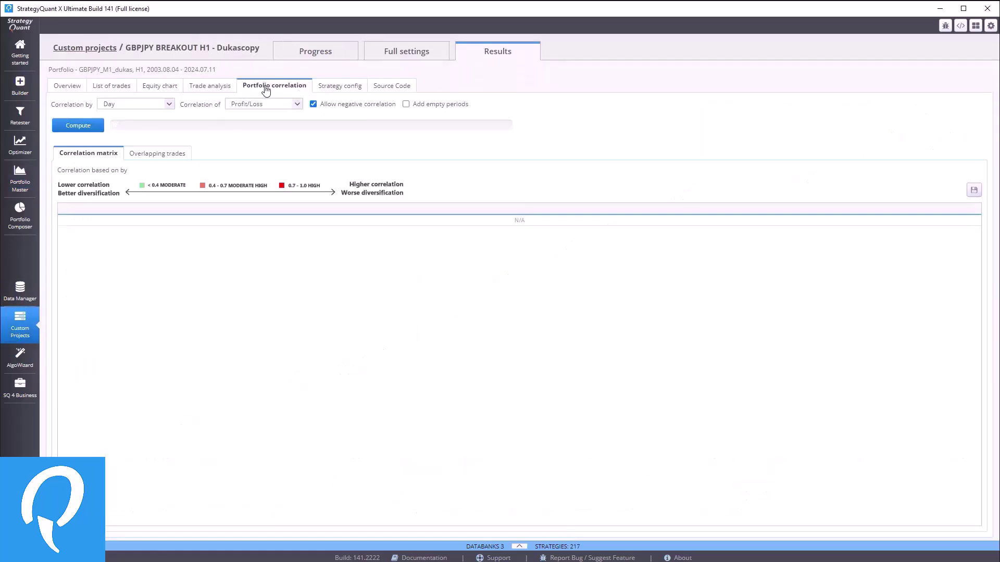
Compute the profit/loss correlation matrix with yearly periods
{"action": "left_click", "coordinate": [151, 106]}
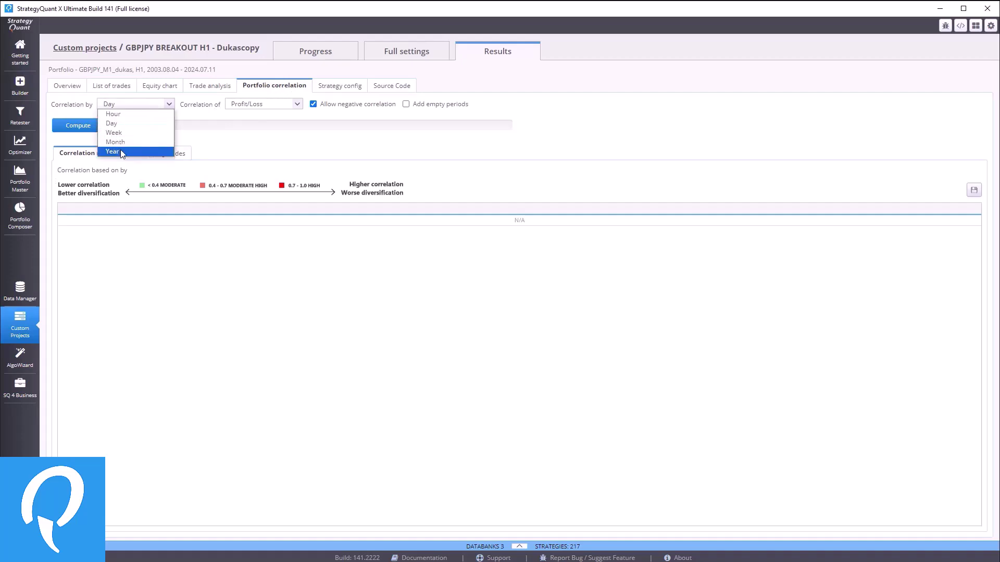
{"action": "left_click", "coordinate": [116, 142]}
{"action": "left_click", "coordinate": [128, 105]}
{"action": "left_click", "coordinate": [123, 152]}
{"action": "left_click", "coordinate": [78, 126]}
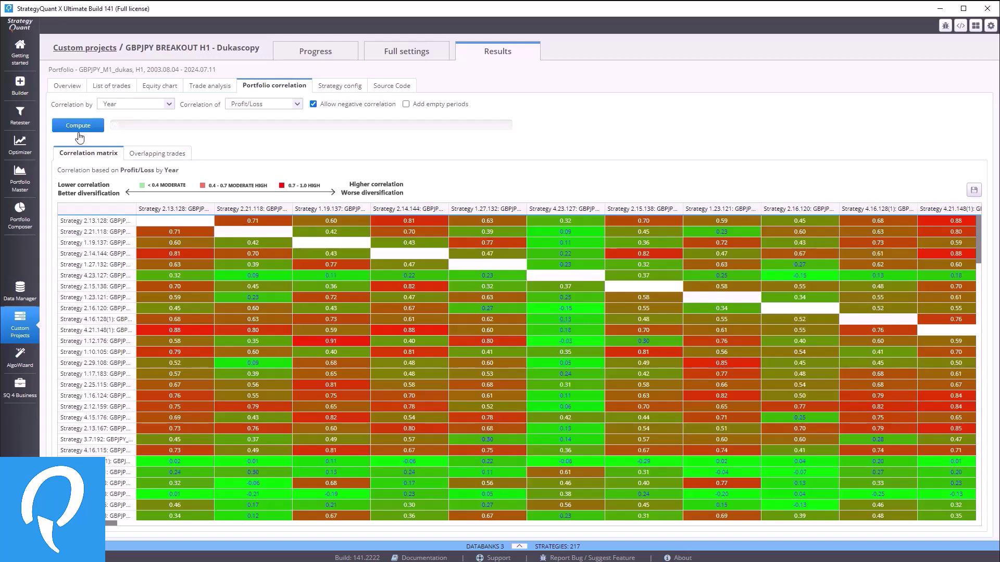
Recompute the correlation matrix using monthly periods
{"action": "left_click", "coordinate": [118, 104]}
{"action": "left_click", "coordinate": [102, 140]}
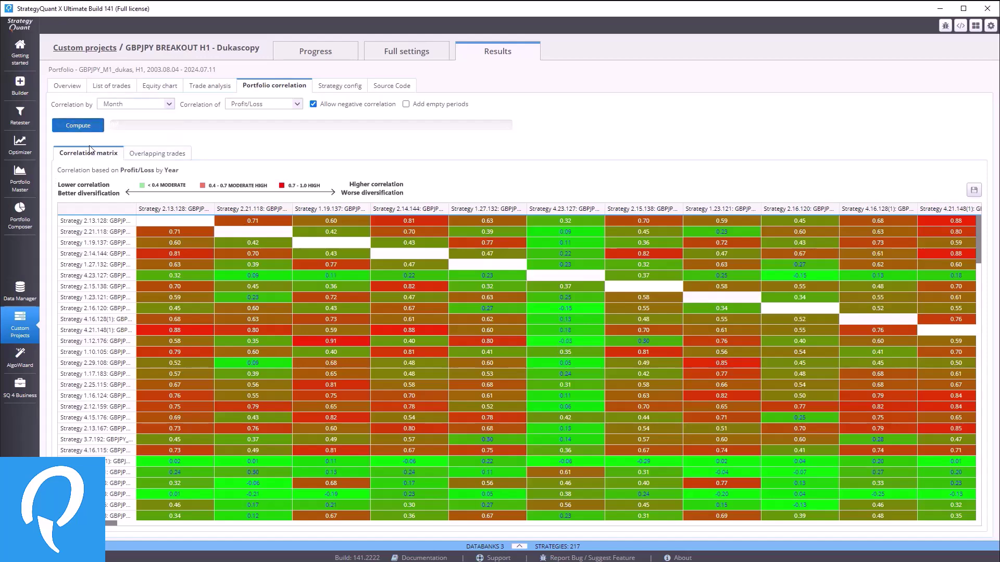
{"action": "left_click", "coordinate": [84, 126]}
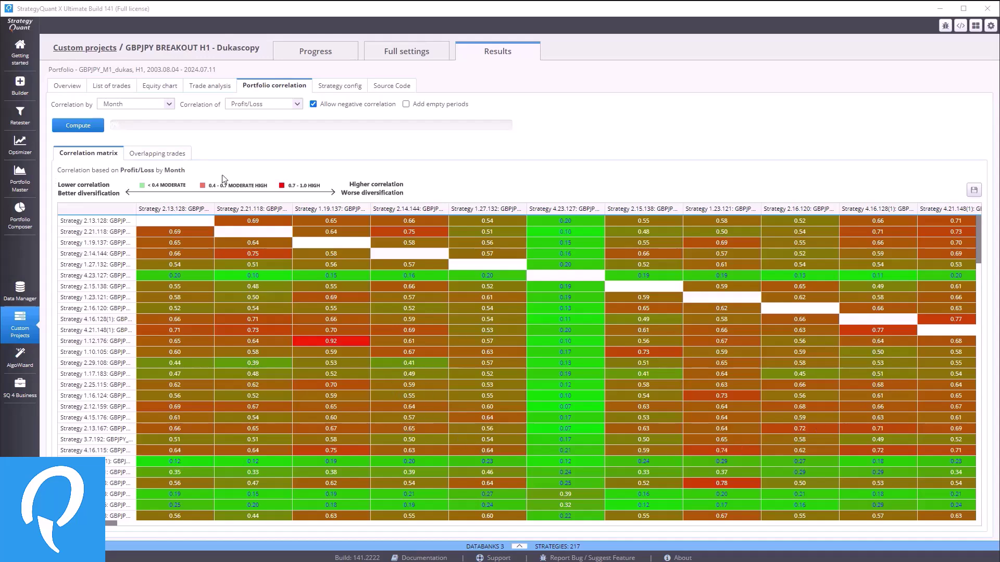
Clear all Portfolio Master databanks, confirm, and dismiss the success notifications
{"action": "left_click", "coordinate": [519, 547]}
{"action": "left_click", "coordinate": [19, 178]}
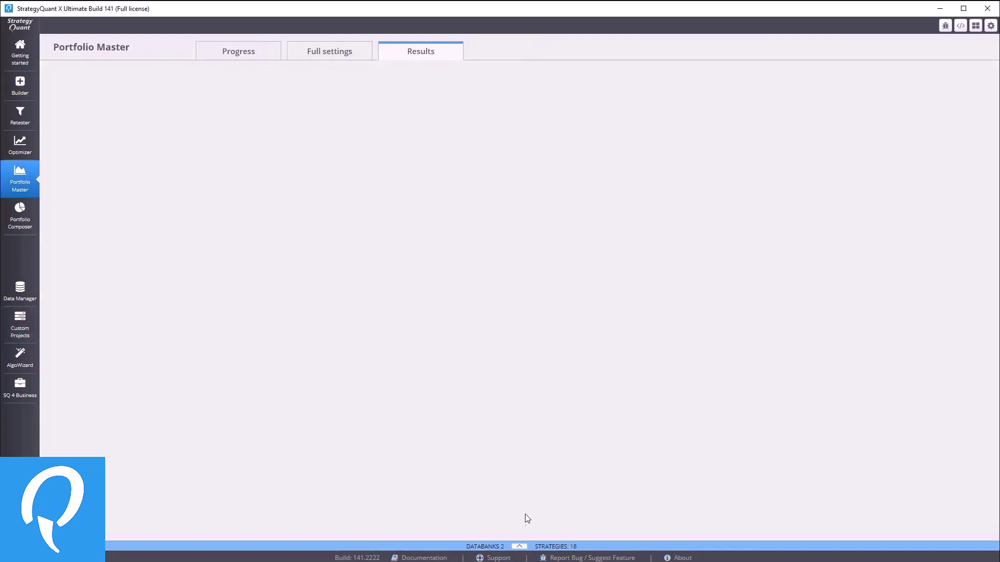
{"action": "left_click", "coordinate": [519, 546]}
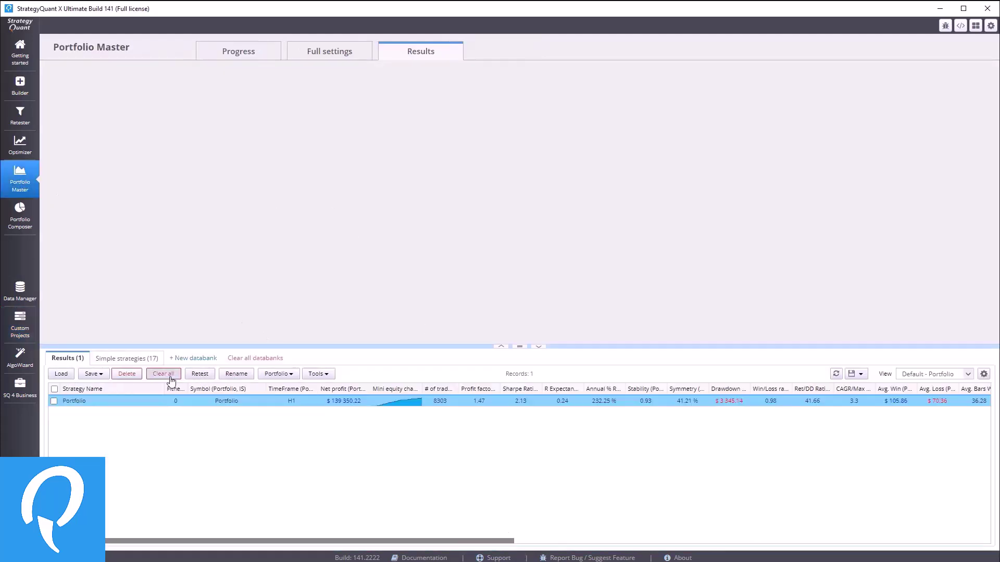
{"action": "left_click", "coordinate": [255, 358]}
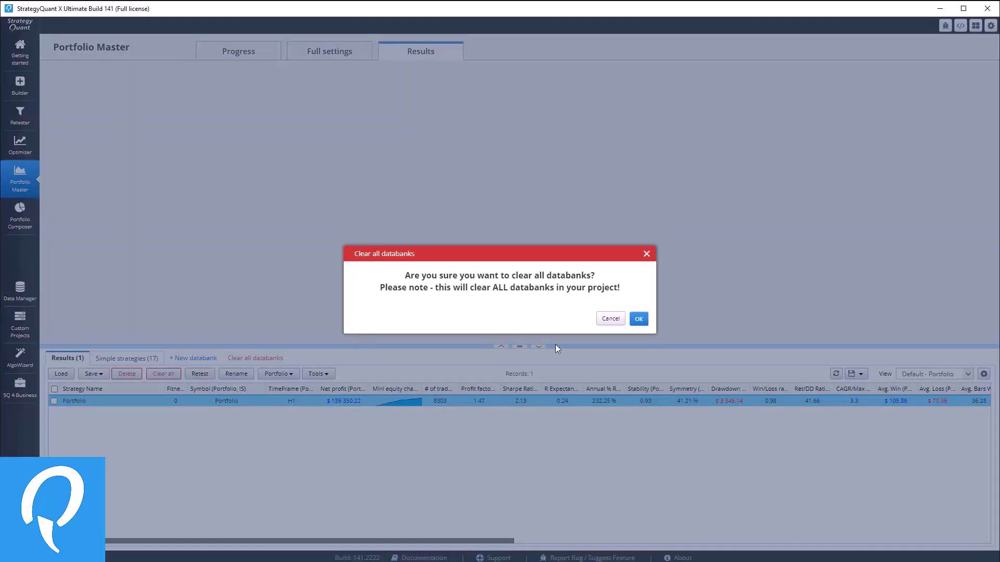
{"action": "left_click", "coordinate": [646, 320]}
{"action": "left_click", "coordinate": [247, 60]}
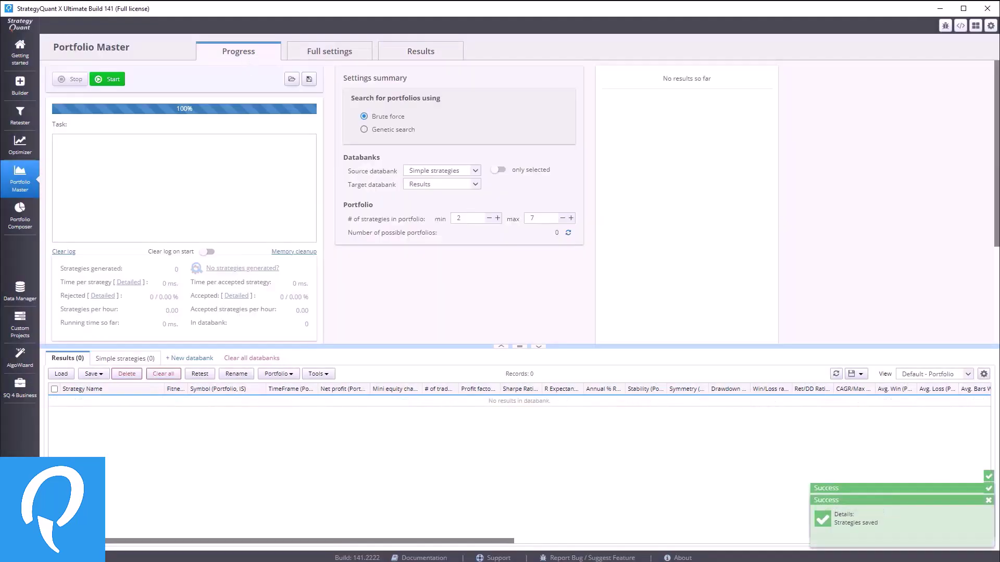
{"action": "left_click", "coordinate": [990, 501]}
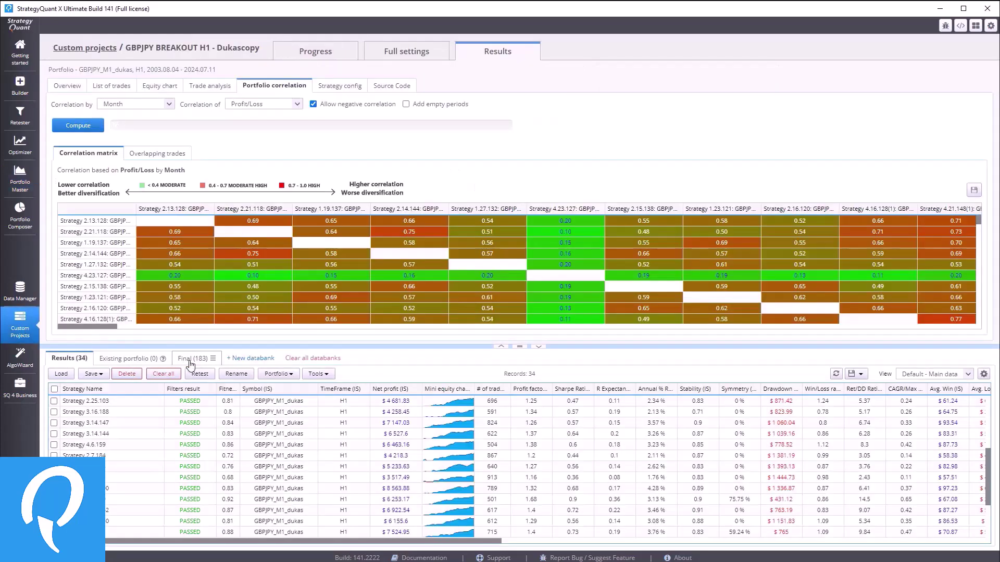
Move all 183 Final strategies to Portfolio Master and view them under Simple strategies
{"action": "left_click", "coordinate": [191, 359]}
{"action": "left_click_drag", "start_coordinate": [521, 345], "coordinate": [521, 225]}
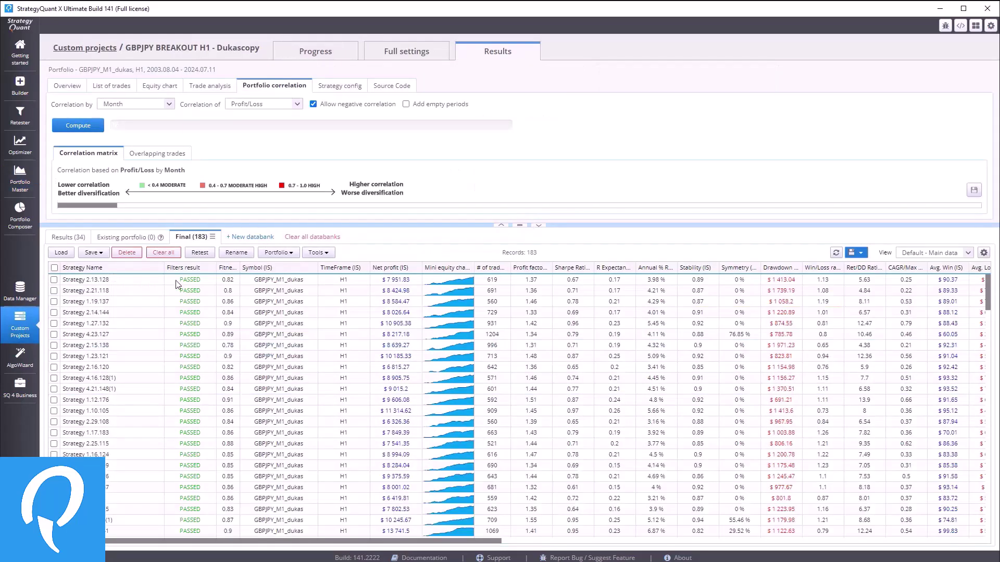
{"action": "left_click", "coordinate": [54, 267]}
{"action": "left_click", "coordinate": [277, 252]}
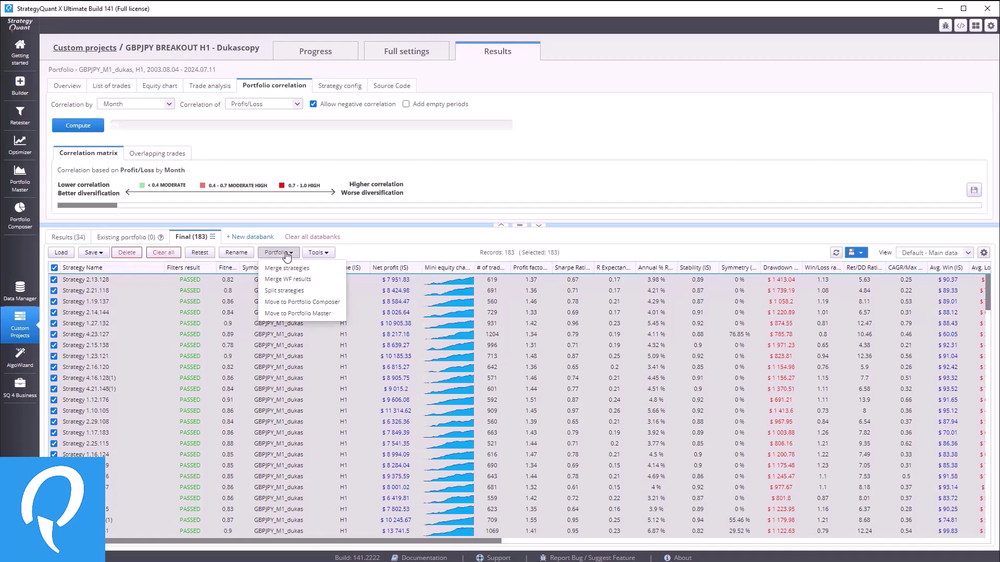
{"action": "left_click", "coordinate": [314, 314]}
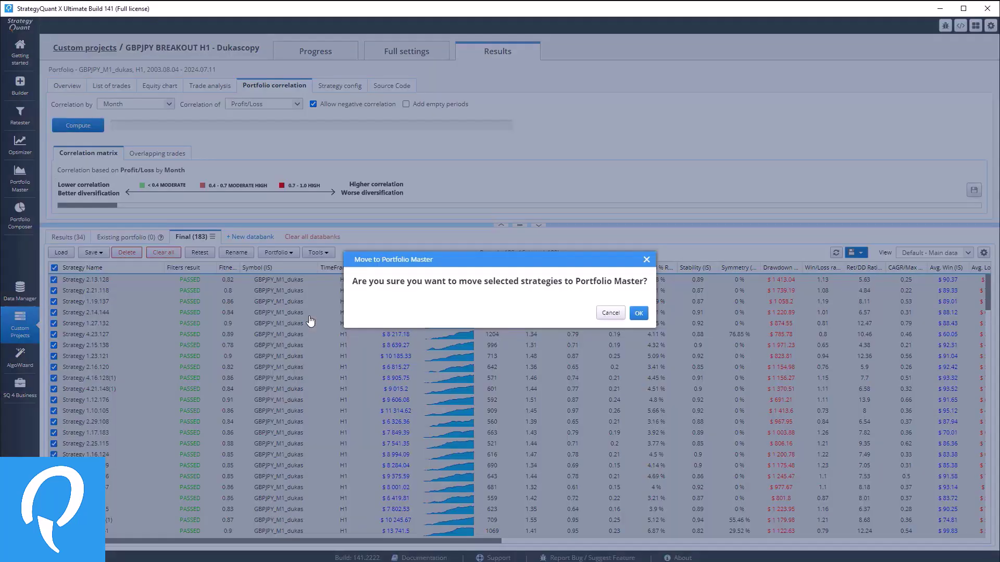
{"action": "left_click", "coordinate": [640, 315]}
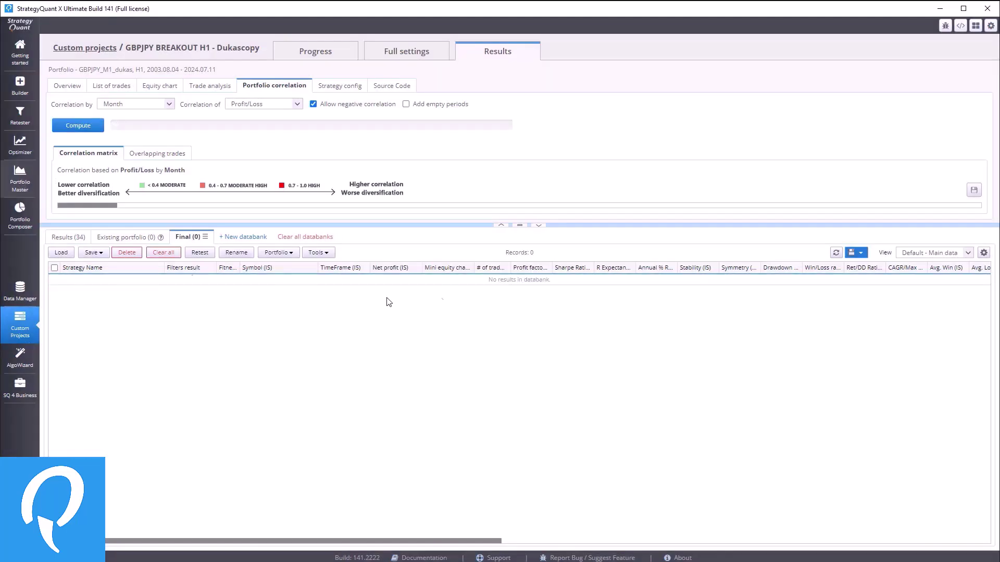
{"action": "left_click", "coordinate": [155, 311]}
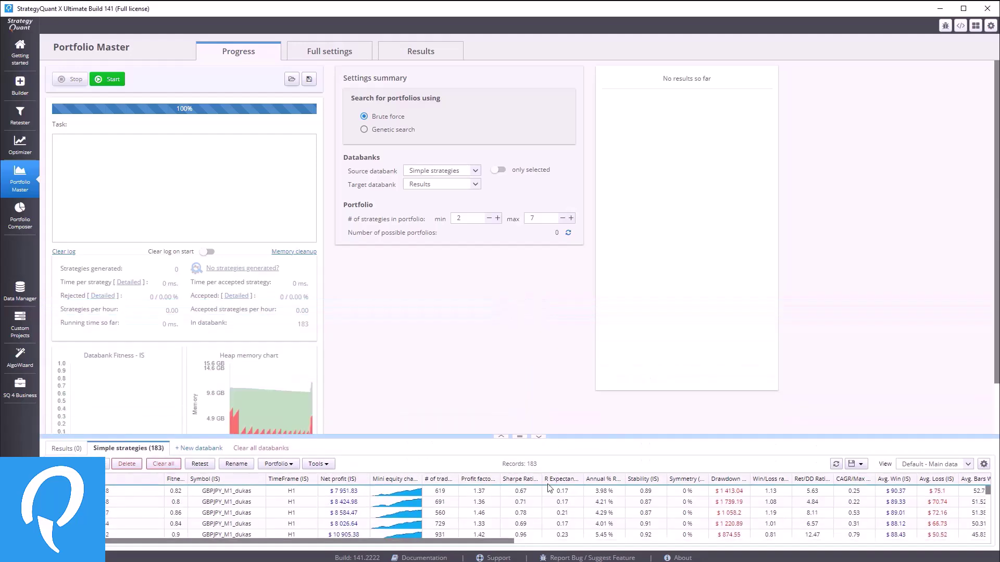
Fix portfolio size at min 3 and max 3 strategies, recalculating to 1,004,731 possible portfolios
{"action": "left_click_drag", "start_coordinate": [521, 297], "coordinate": [547, 498]}
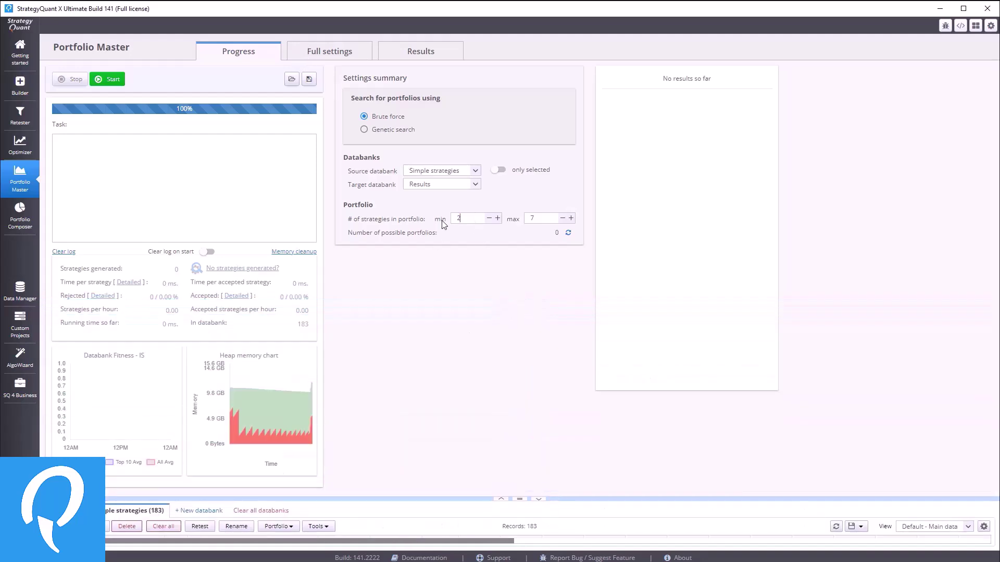
{"action": "key", "text": "ctrl+a"}
{"action": "left_click_drag", "start_coordinate": [535, 217], "coordinate": [515, 222]}
{"action": "left_click", "coordinate": [569, 232]}
Set the correlation filter to max 0.1, computed by Month, with negative correlation disallowed
{"action": "left_click", "coordinate": [325, 55]}
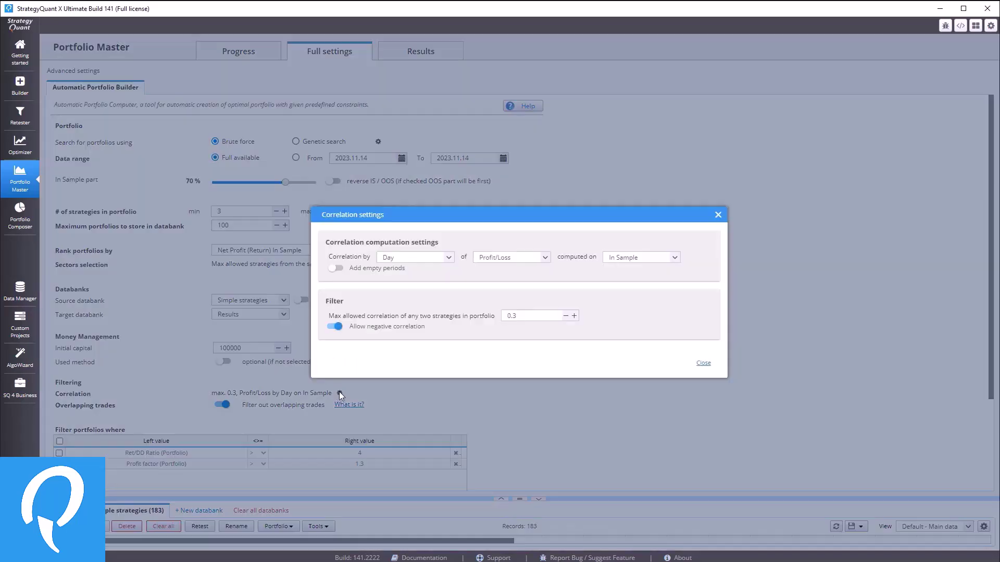
{"action": "left_click", "coordinate": [339, 393]}
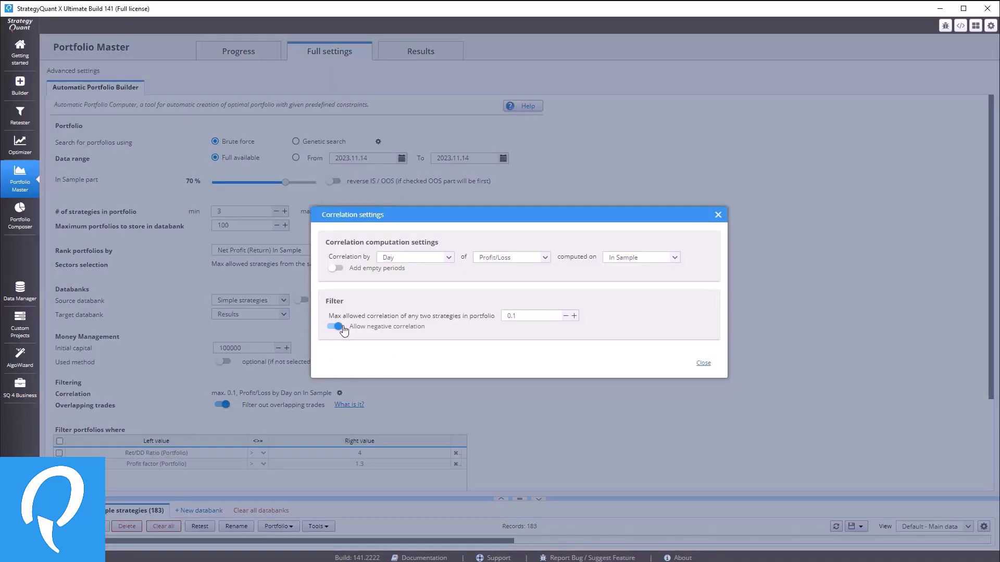
{"action": "left_click", "coordinate": [339, 327]}
{"action": "left_click", "coordinate": [411, 258]}
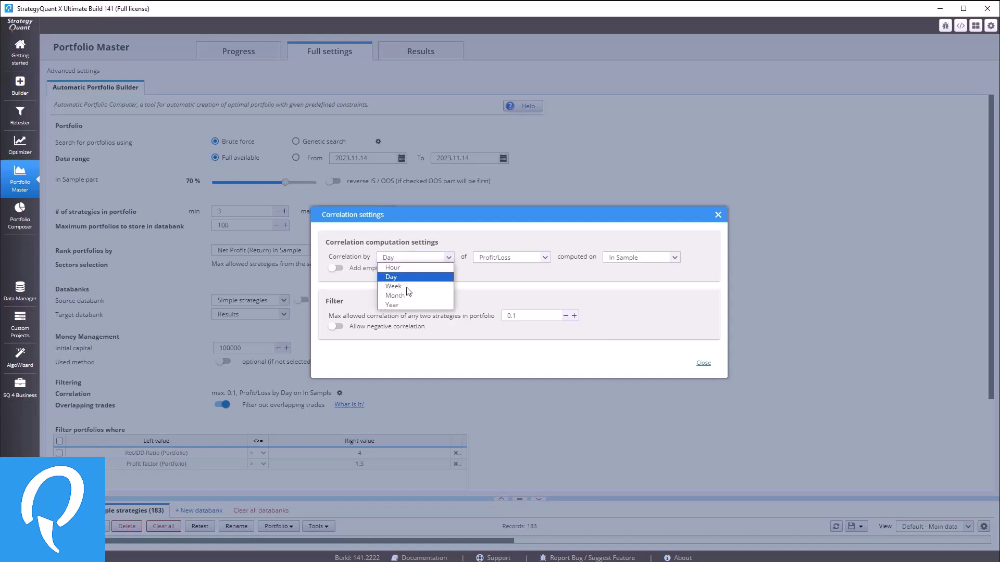
{"action": "left_click", "coordinate": [409, 299]}
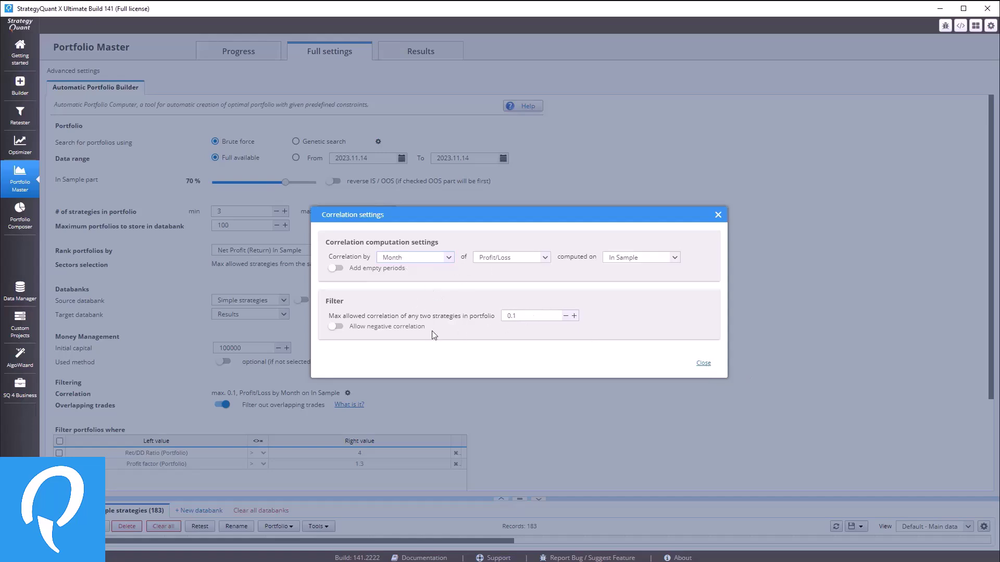
{"action": "left_click", "coordinate": [704, 364]}
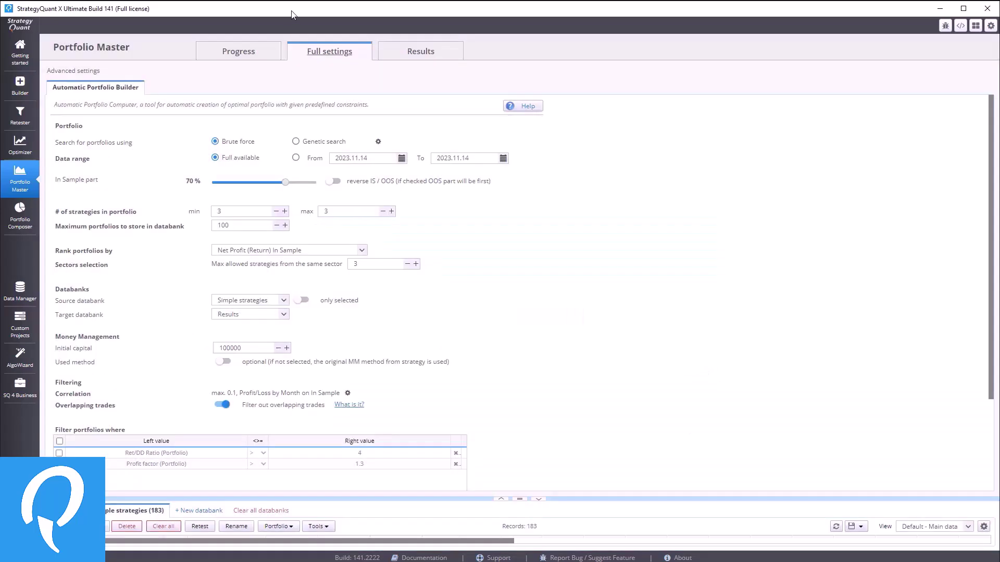
Start the 3-strategy search and enlarge the Results (0) databank, which stays empty
{"action": "left_click", "coordinate": [235, 64]}
{"action": "left_click", "coordinate": [111, 81]}
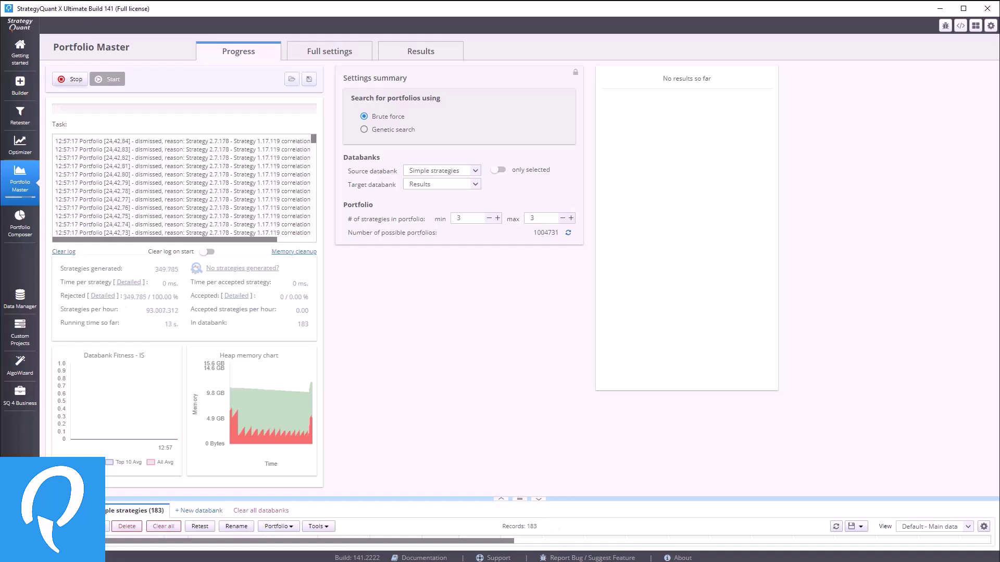
{"action": "left_click_drag", "start_coordinate": [519, 499], "coordinate": [523, 389]}
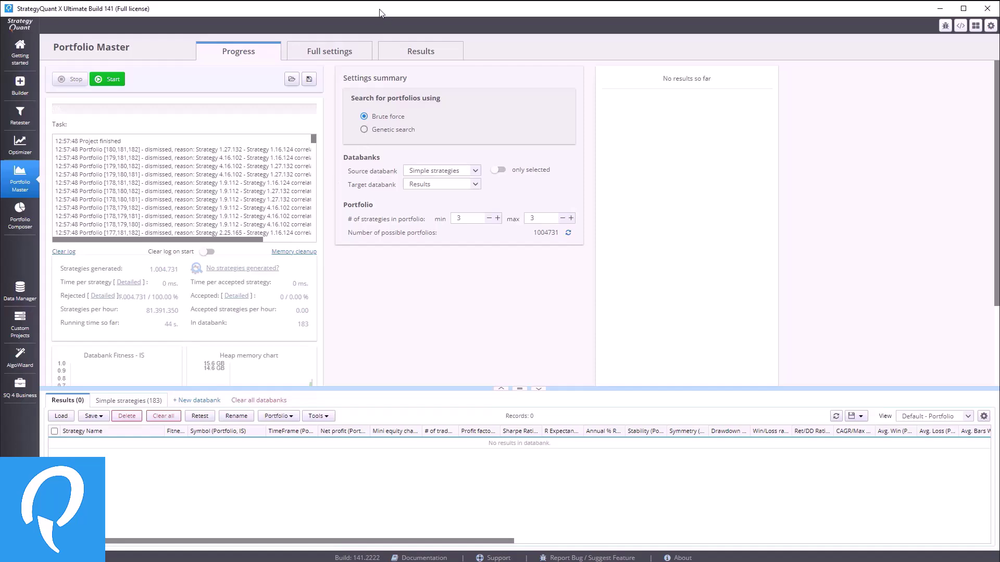
Raise the maximum correlation to 0.2 and return to the Progress view for a rerun
{"action": "left_click", "coordinate": [339, 52]}
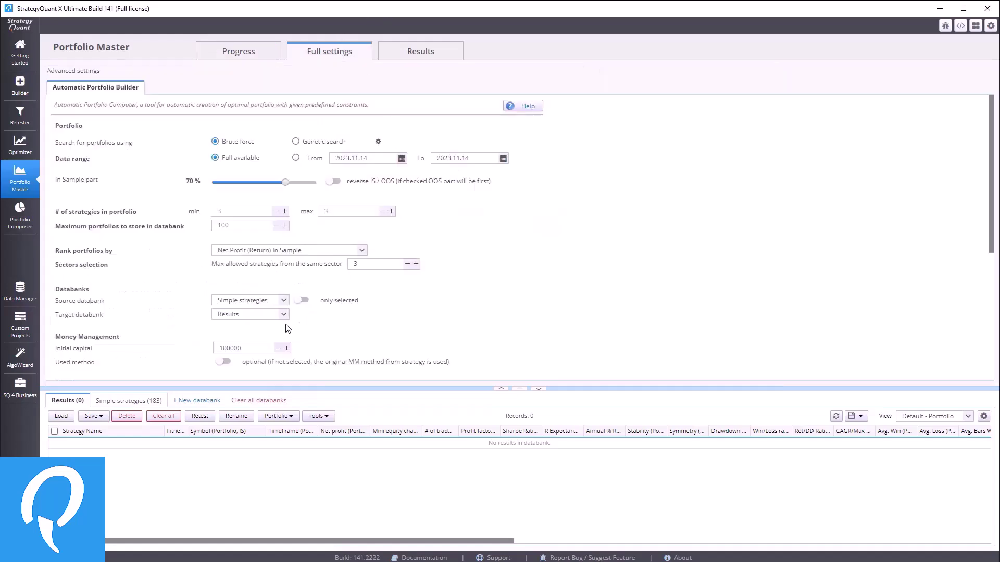
{"action": "scroll", "coordinate": [315, 292], "scroll_direction": "down", "scroll_amount": 4}
{"action": "left_click", "coordinate": [348, 239]}
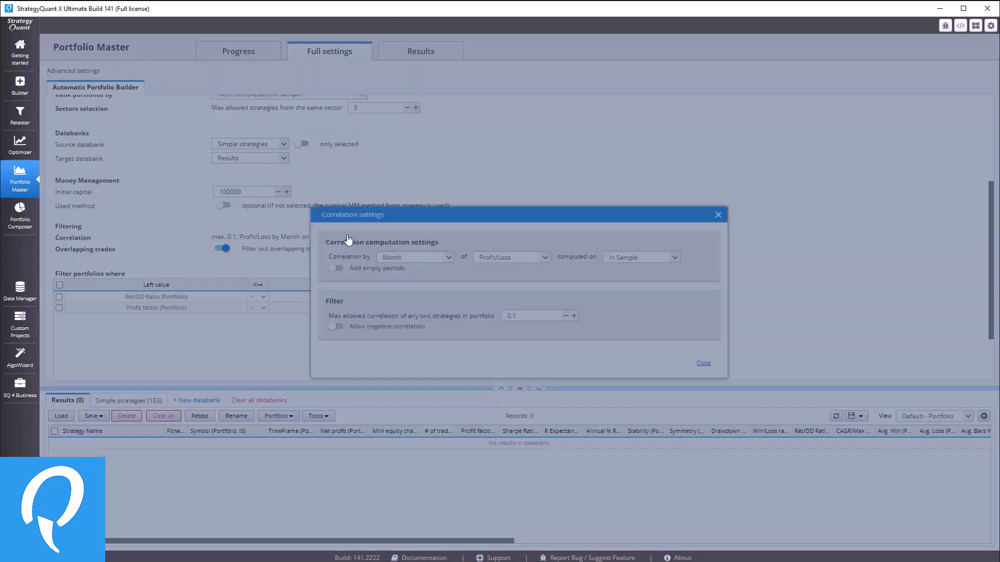
{"action": "left_click", "coordinate": [573, 317]}
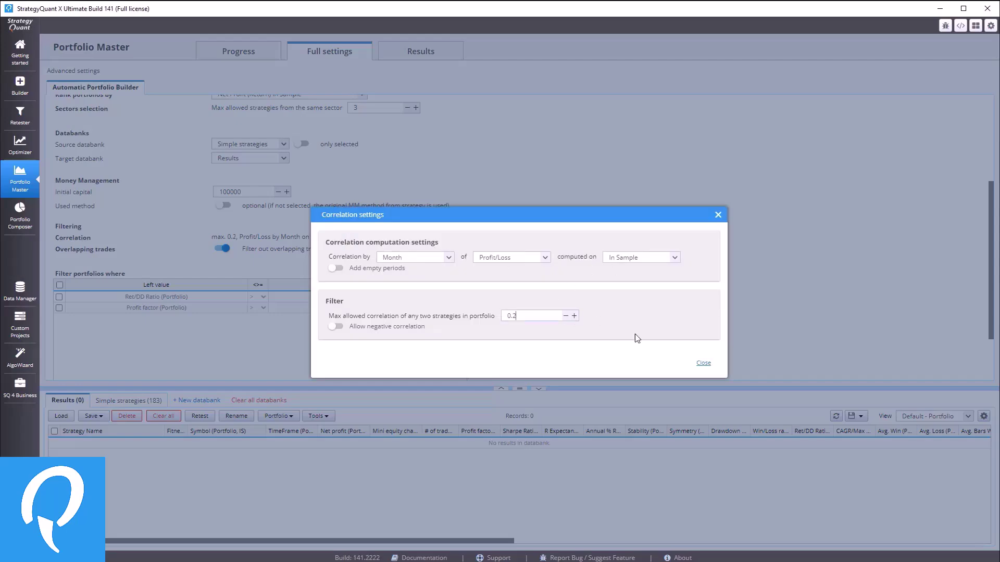
{"action": "left_click", "coordinate": [702, 363]}
{"action": "left_click", "coordinate": [236, 54]}
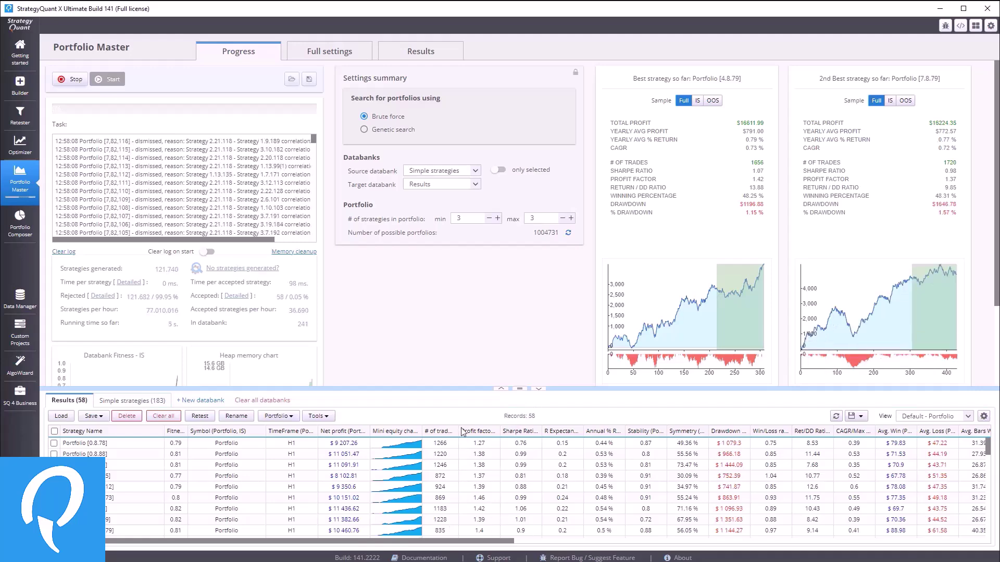
Resize the Results grid and progress charts while the search fills 100 portfolios
{"action": "left_click_drag", "start_coordinate": [519, 387], "coordinate": [520, 289]}
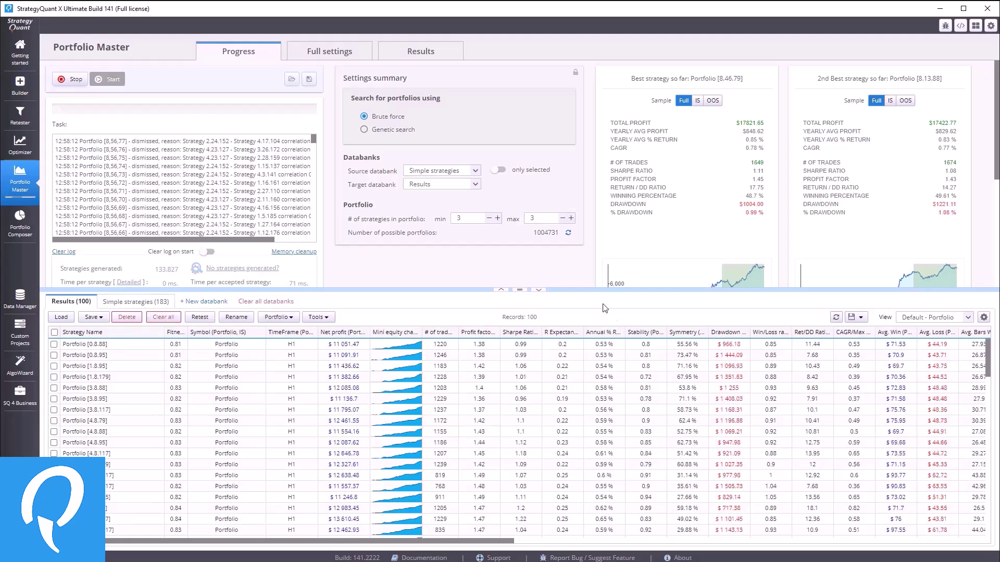
{"action": "left_click_drag", "start_coordinate": [520, 290], "coordinate": [521, 452]}
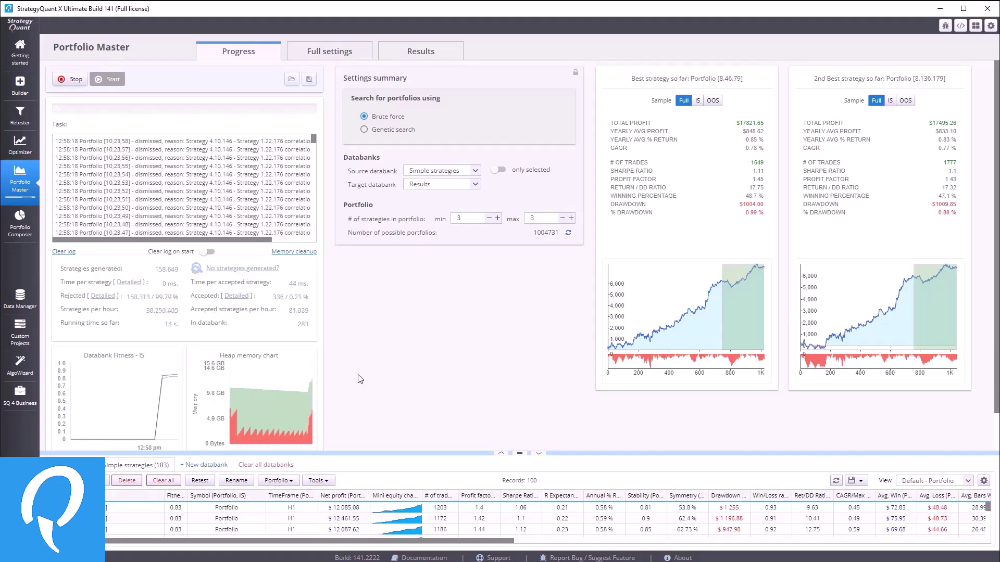
{"action": "left_click_drag", "start_coordinate": [521, 453], "coordinate": [520, 360]}
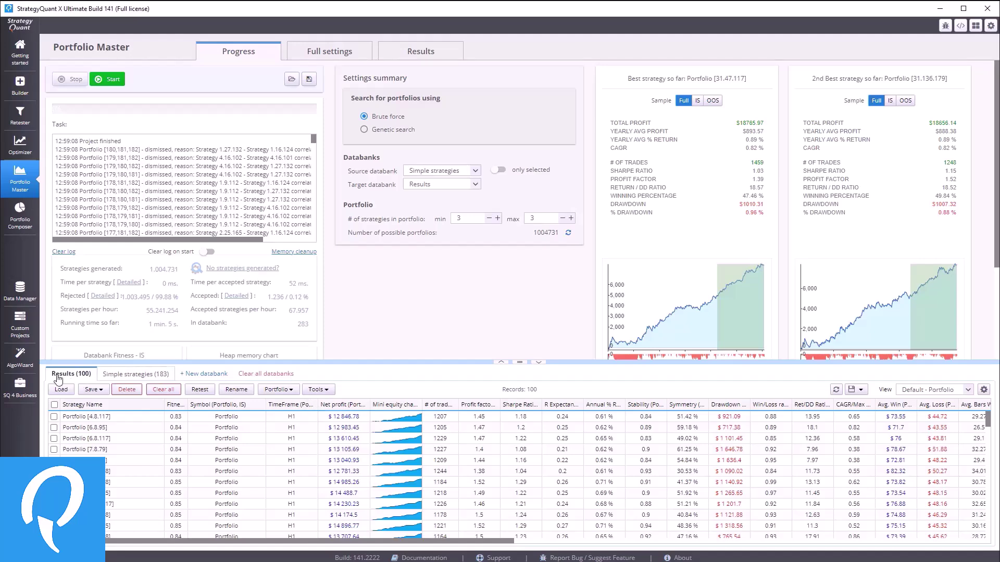
{"action": "mouse_move", "coordinate": [527, 368]}
{"action": "left_mouse_down"}
{"action": "mouse_move", "coordinate": [535, 328]}
{"action": "mouse_move", "coordinate": [524, 395]}
{"action": "left_mouse_up"}
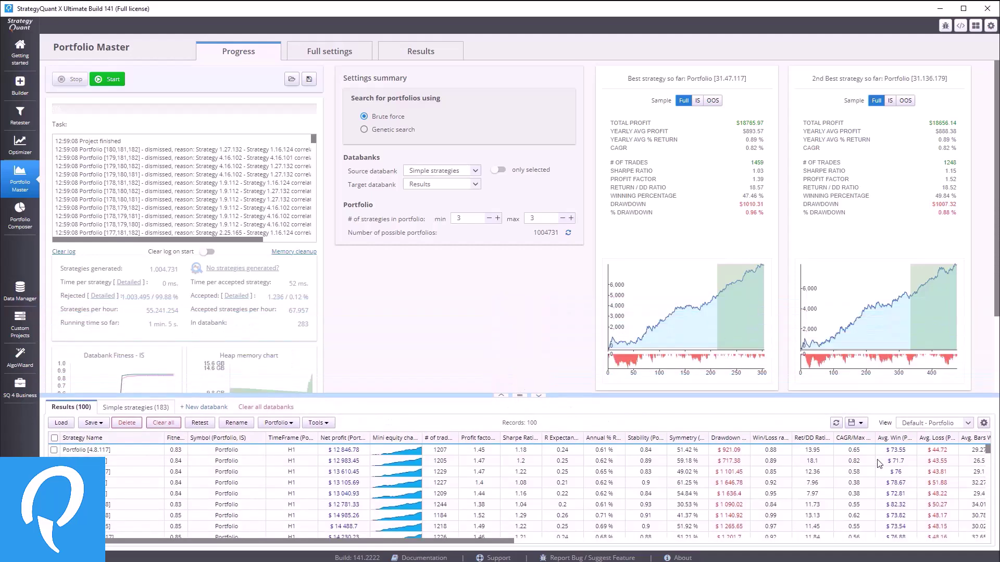
Sort by Ret/DD Ratio and show the top portfolio's equity chart with Portfolio-only data
{"action": "left_click", "coordinate": [817, 439]}
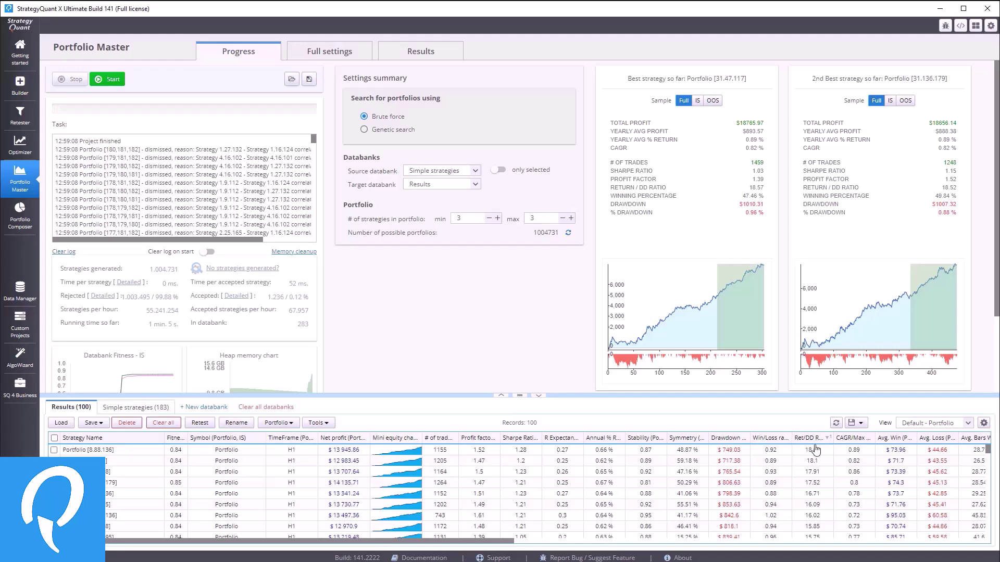
{"action": "double_click", "coordinate": [815, 449]}
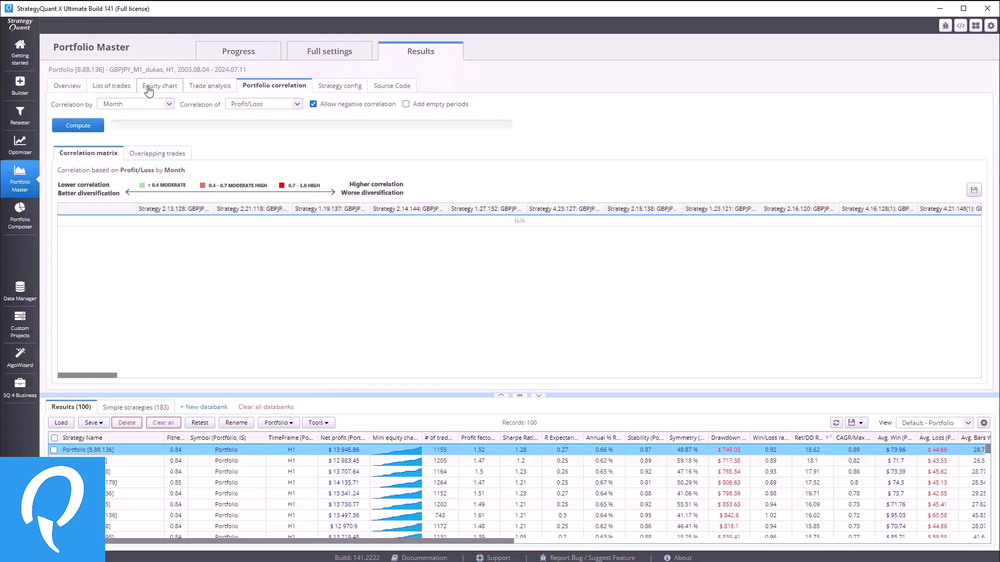
{"action": "left_click", "coordinate": [149, 87]}
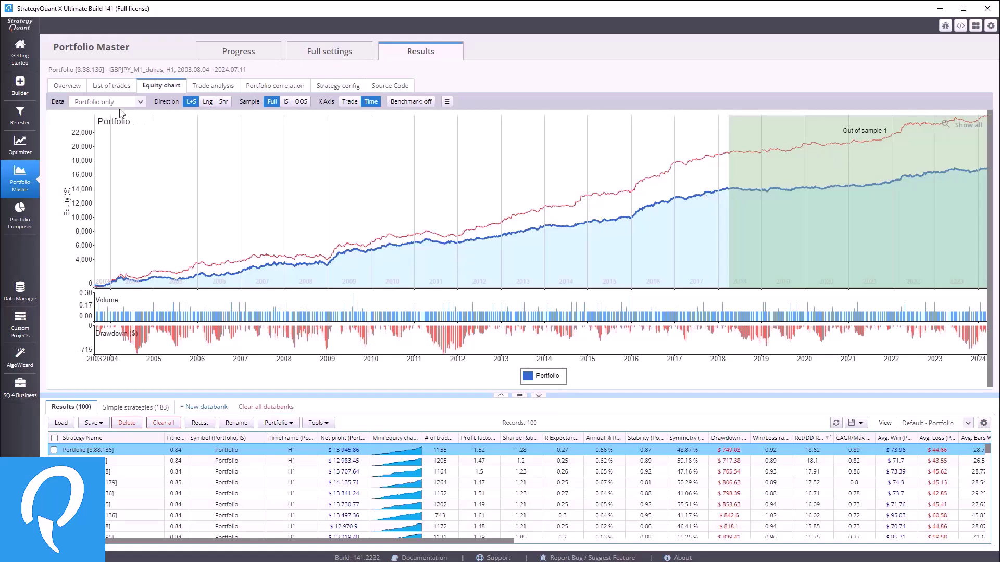
{"action": "left_click", "coordinate": [119, 103]}
{"action": "left_click", "coordinate": [123, 115]}
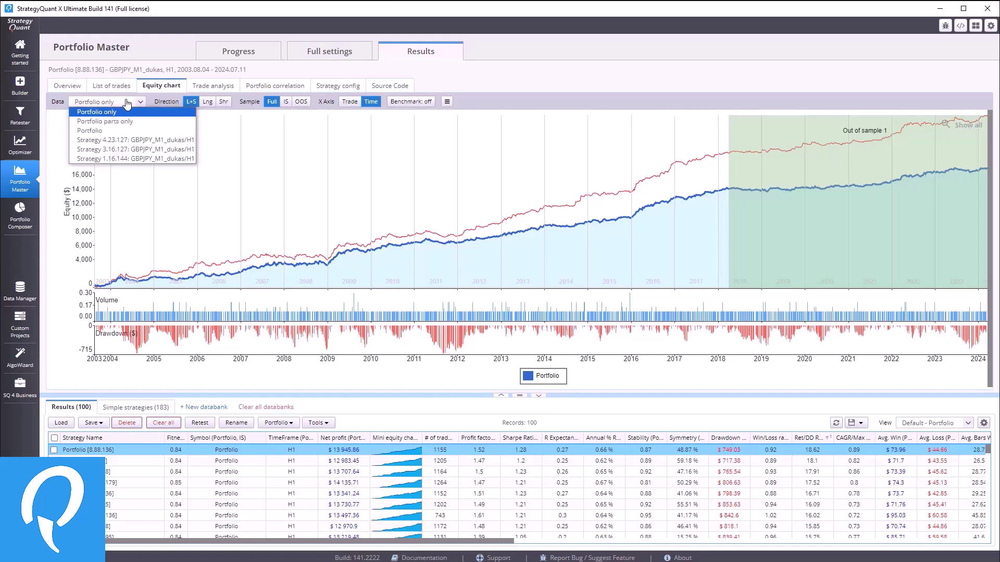
{"action": "left_click", "coordinate": [125, 111]}
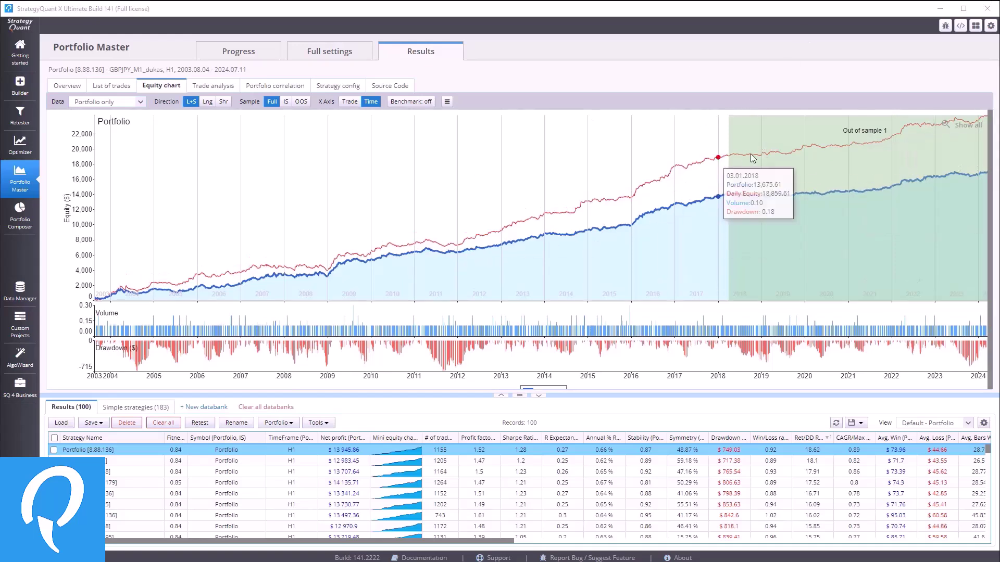
Turn the Equity marker off so only the main portfolio curve remains
{"action": "left_click", "coordinate": [448, 102]}
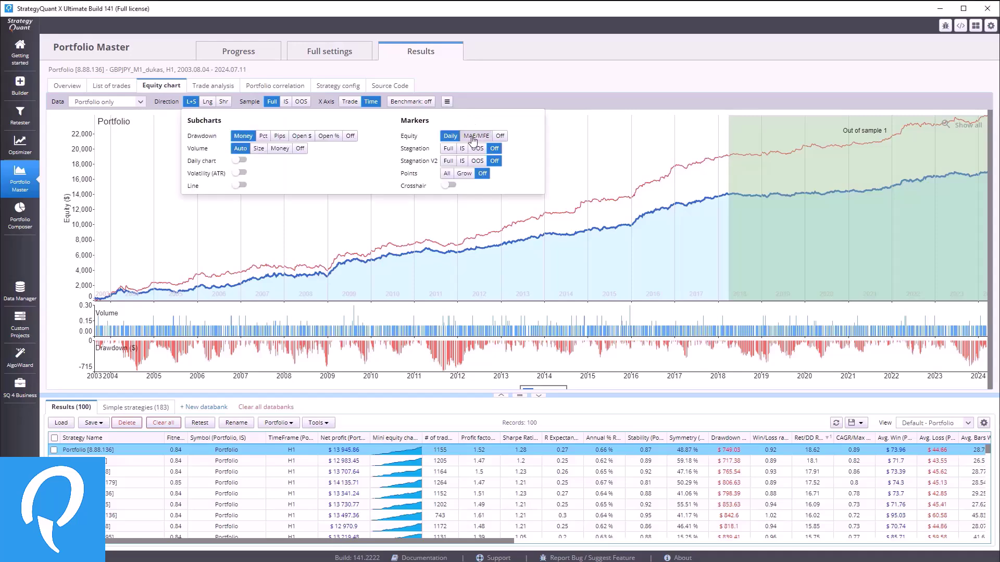
{"action": "left_click", "coordinate": [500, 136]}
{"action": "left_click", "coordinate": [652, 89]}
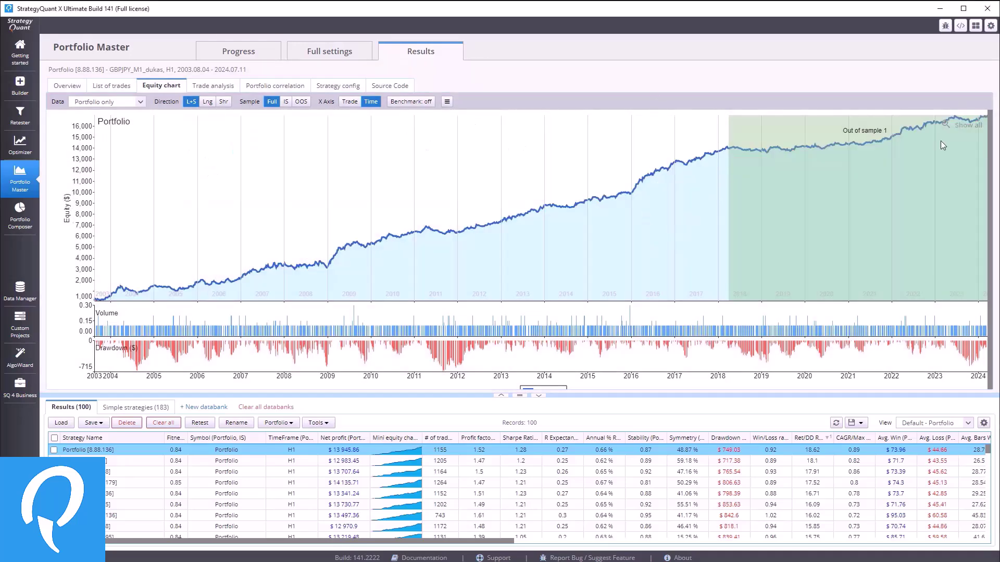
Step through equity charts of portfolios [8.136.179], [8.77.136], [8.27.95] and [31.77.136]
{"action": "left_click", "coordinate": [696, 461]}
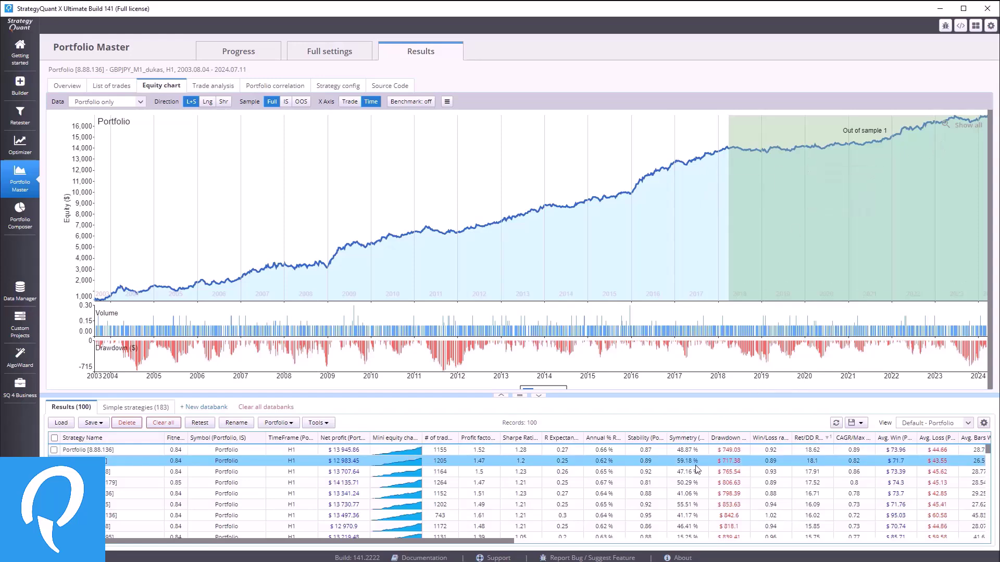
{"action": "key", "text": "Down"}
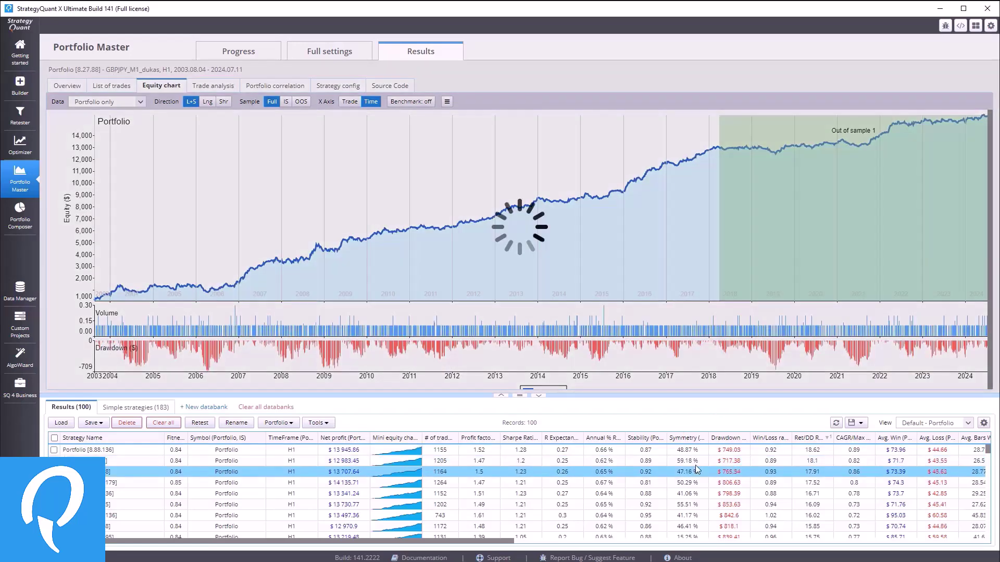
{"action": "key", "text": "Down"}
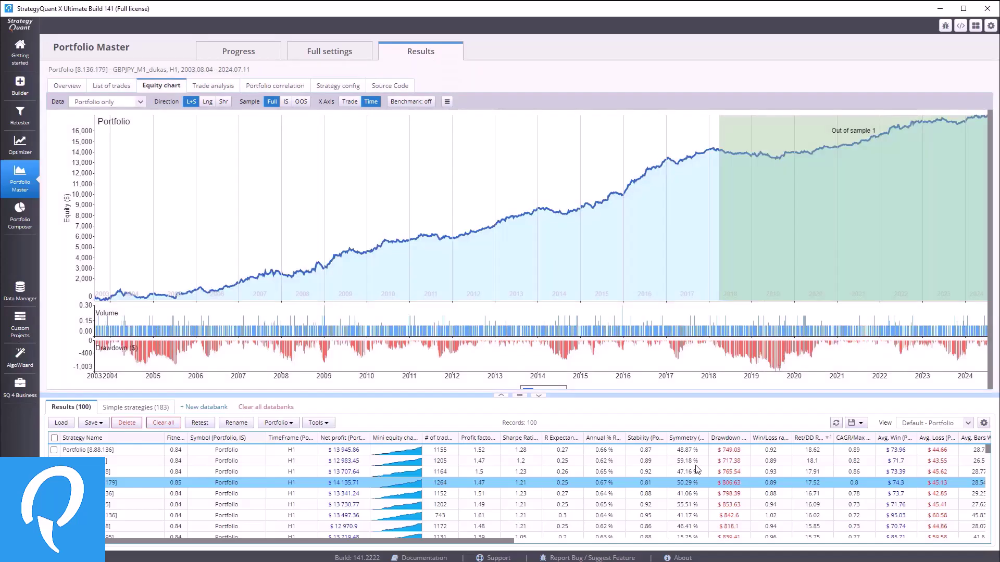
{"action": "key", "text": "Down"}
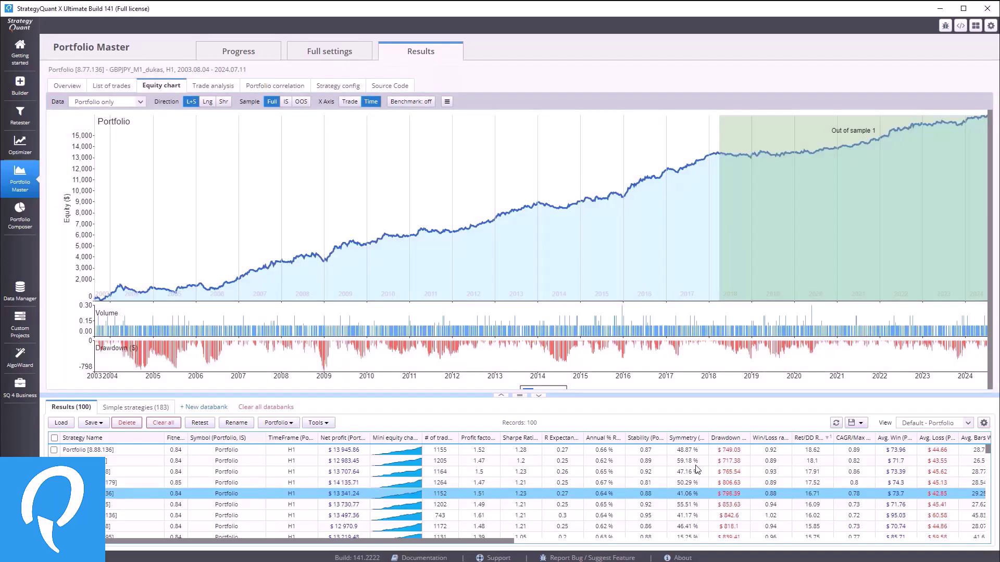
{"action": "key", "text": "Down"}
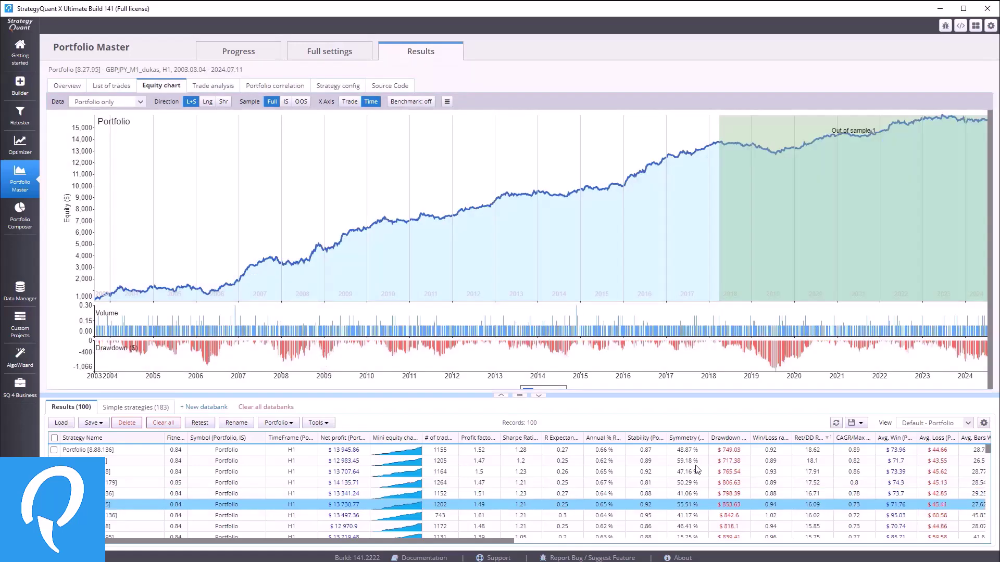
{"action": "key", "text": "Down"}
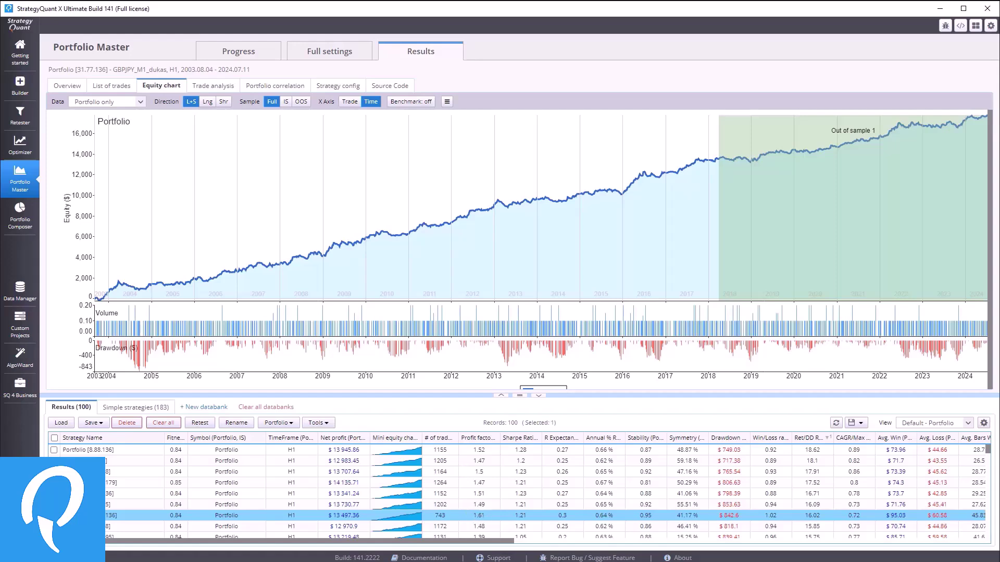
Clear all 7 strategies from the Retester's Results databank, then return to Portfolio Master results
{"action": "left_click", "coordinate": [20, 116]}
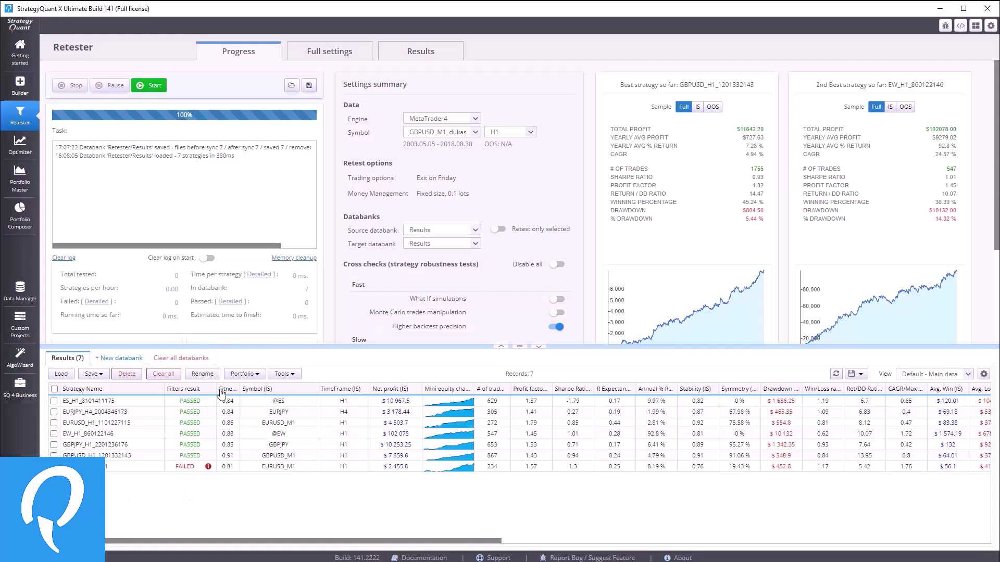
{"action": "left_click", "coordinate": [164, 373]}
{"action": "left_click", "coordinate": [639, 313]}
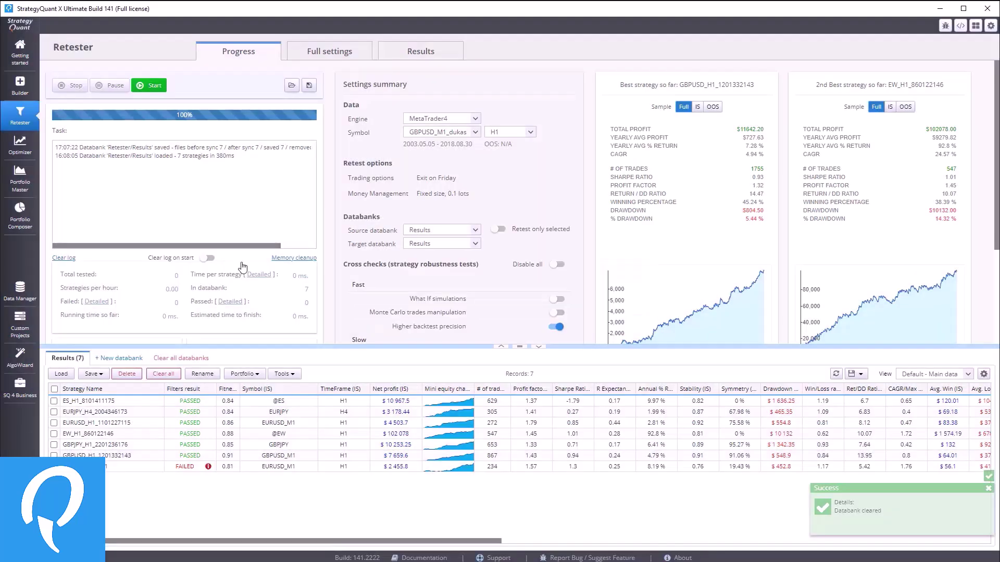
{"action": "left_click", "coordinate": [20, 178]}
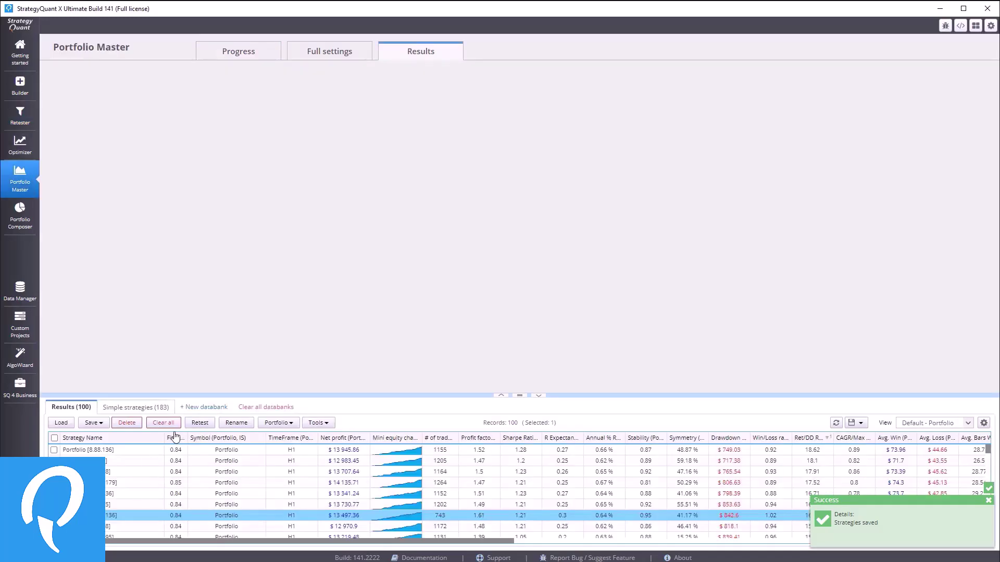
Copy Portfolio [31.77.136] to the Retester, keeping the original, and select it there
{"action": "left_click", "coordinate": [200, 423]}
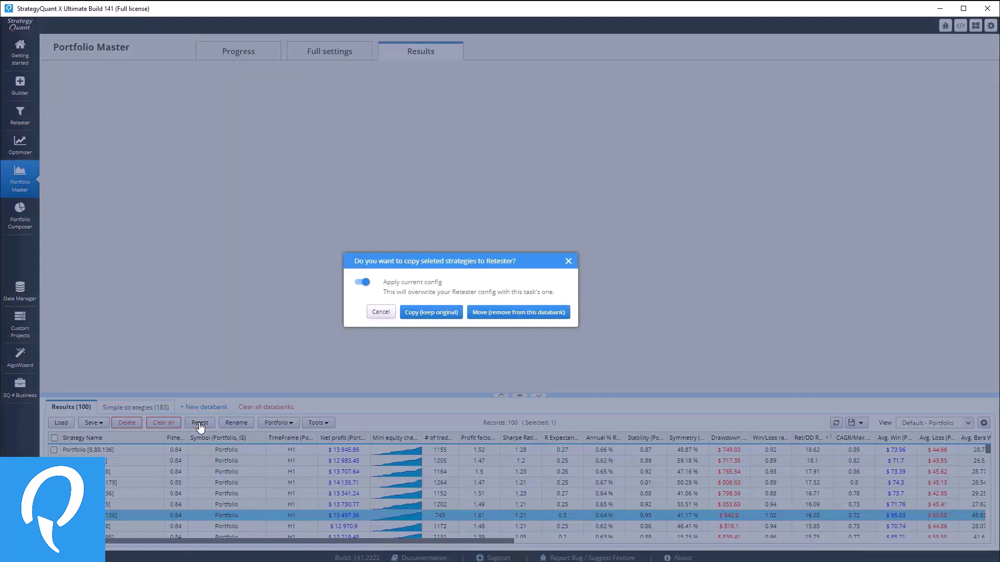
{"action": "left_click", "coordinate": [435, 314]}
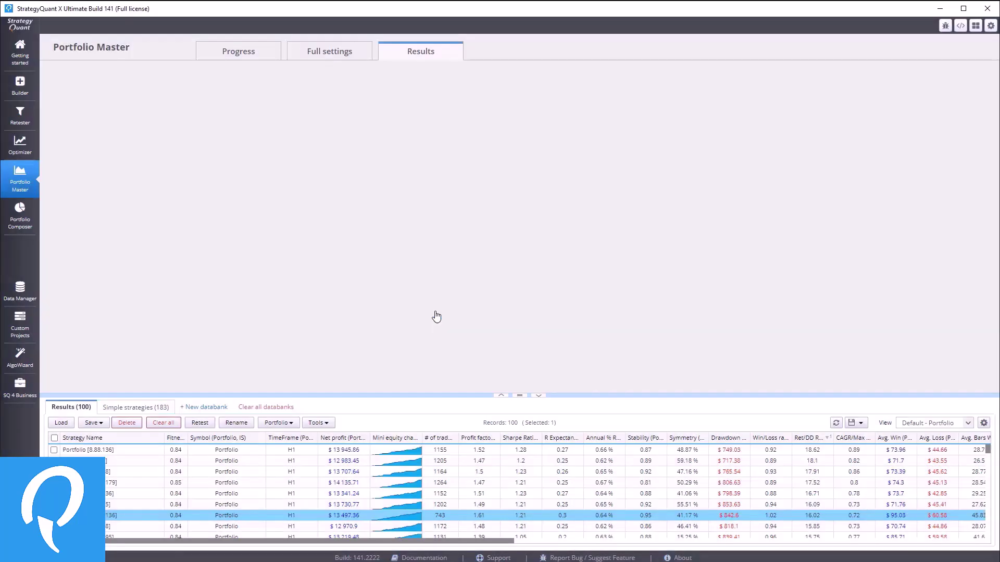
{"action": "left_click", "coordinate": [24, 122]}
{"action": "left_click", "coordinate": [54, 401]}
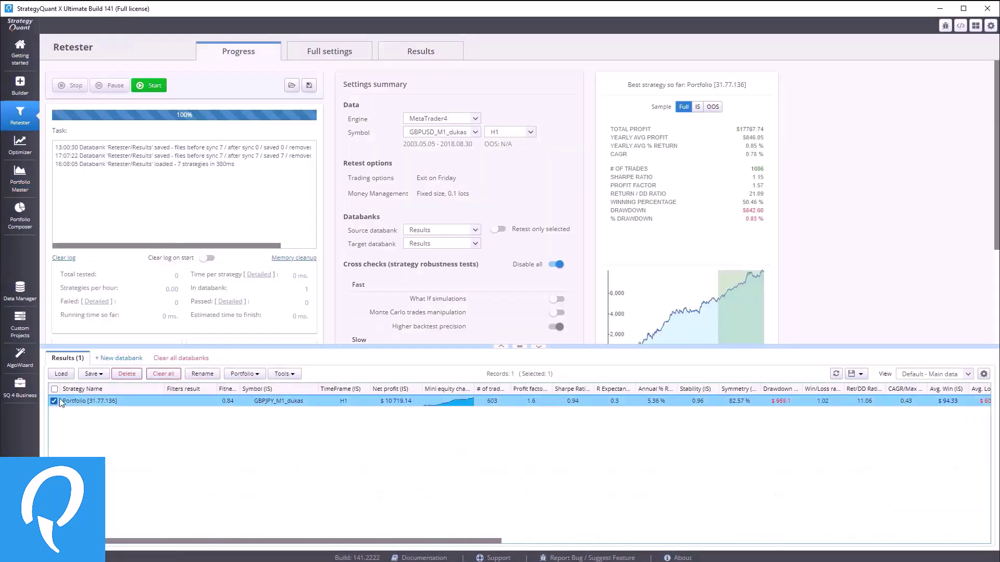
{"action": "left_click", "coordinate": [243, 374]}
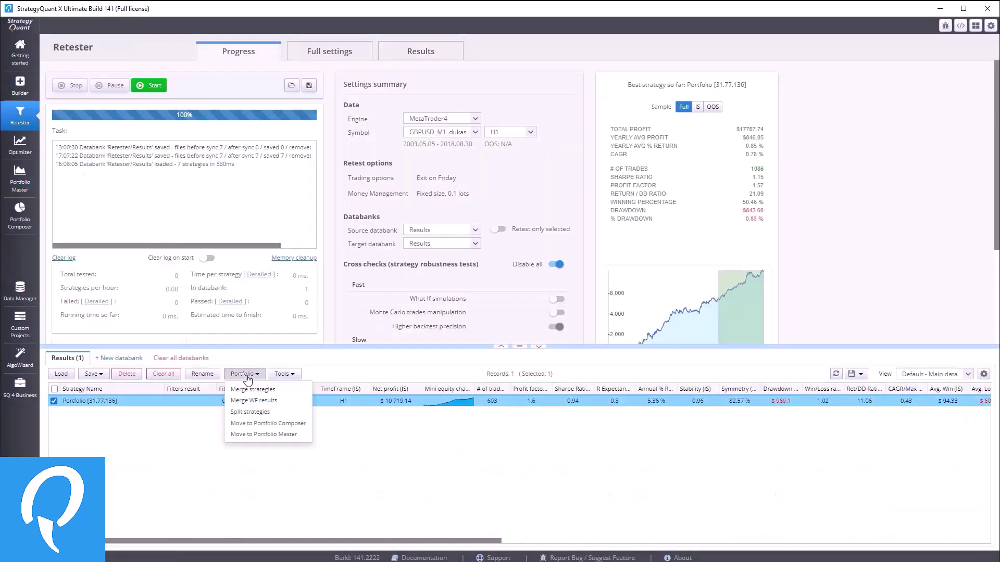
Split Portfolio [31.77.136] into strategies and open Strategy 3.15.143's equity chart
{"action": "left_click", "coordinate": [250, 412]}
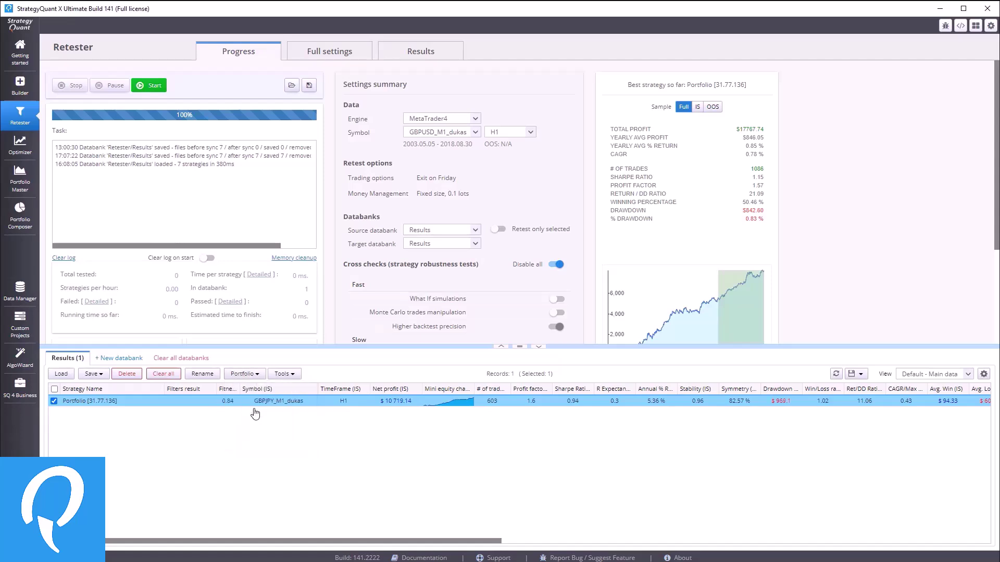
{"action": "left_click", "coordinate": [54, 401]}
{"action": "double_click", "coordinate": [117, 410]}
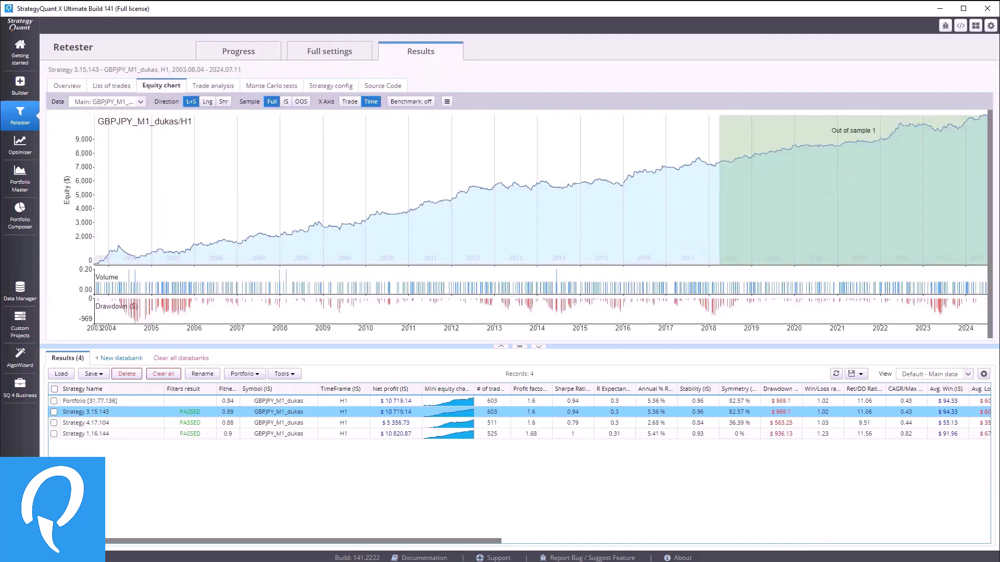
Compare equity charts of Strategies 4.17.104 and 1.16.144 and the combined portfolio
{"action": "key", "text": "Down"}
{"action": "key", "text": "Down"}
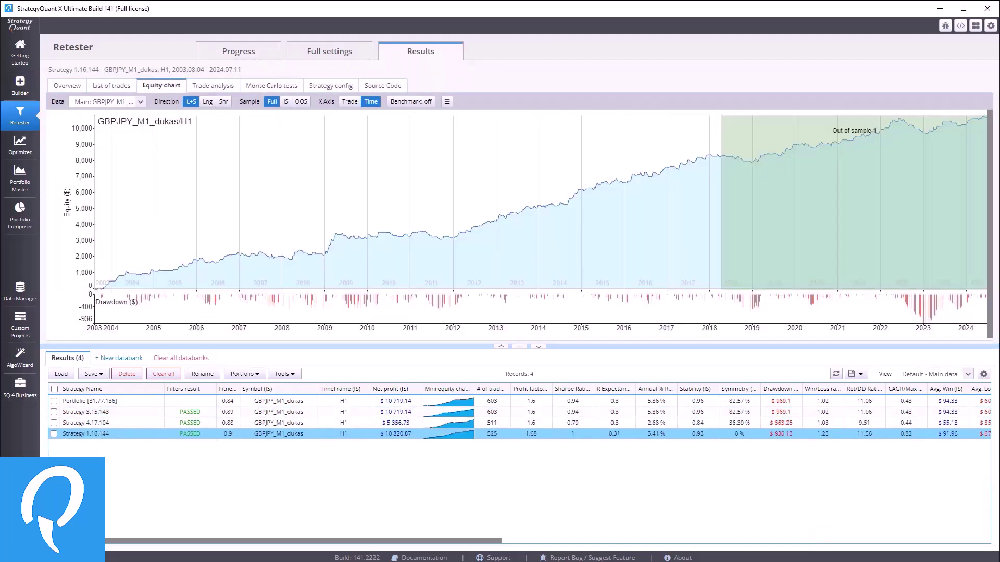
{"action": "left_click", "coordinate": [441, 412]}
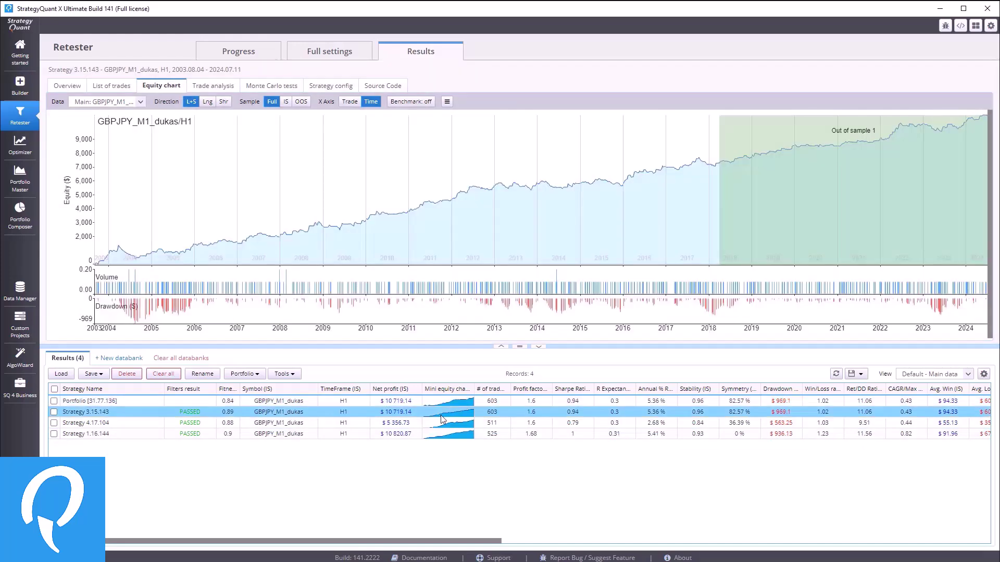
{"action": "left_click", "coordinate": [442, 421]}
{"action": "key", "text": "Down"}
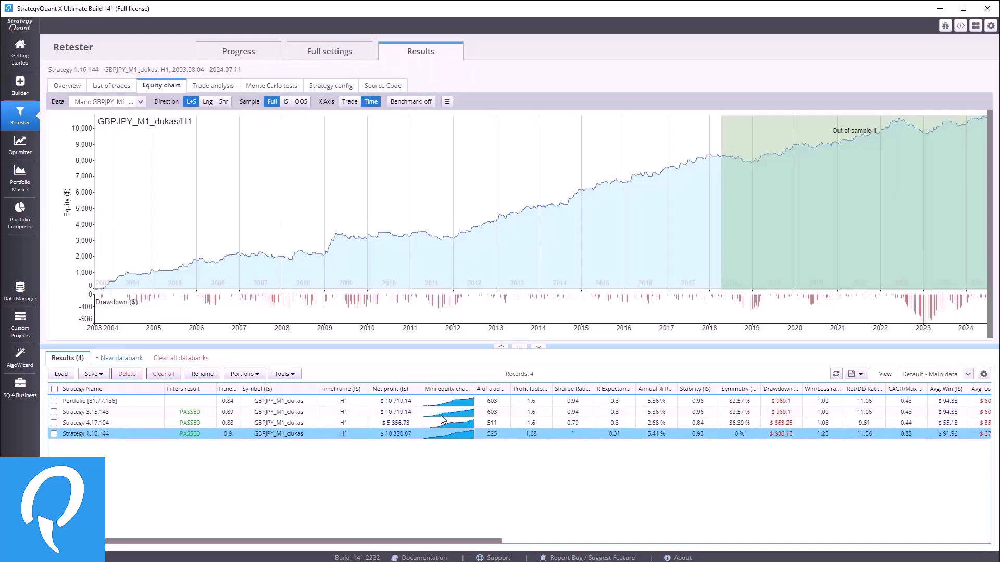
{"action": "left_click", "coordinate": [141, 402]}
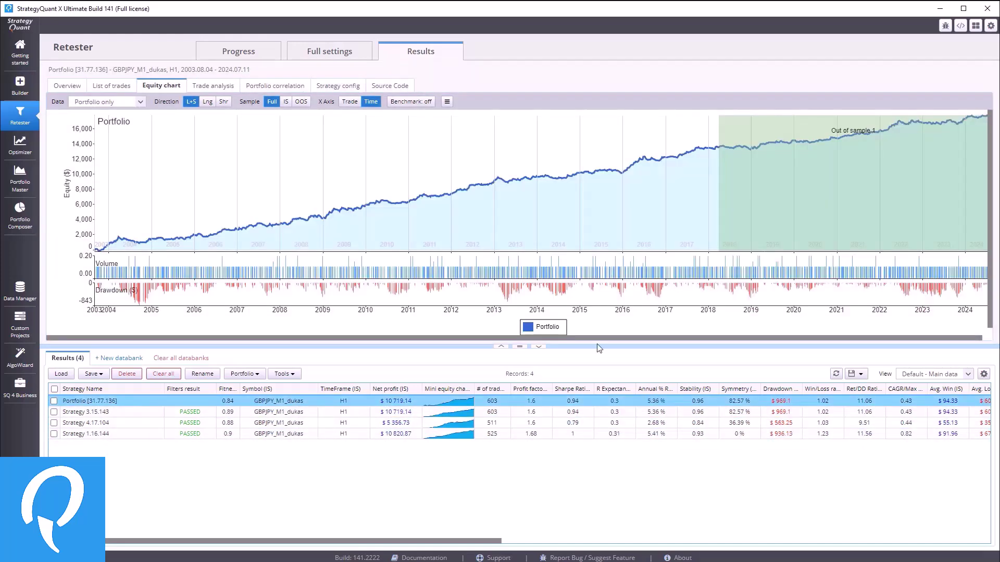
Compute the portfolio correlation matrix, then recompute it with correlation by Year
{"action": "left_click", "coordinate": [266, 88]}
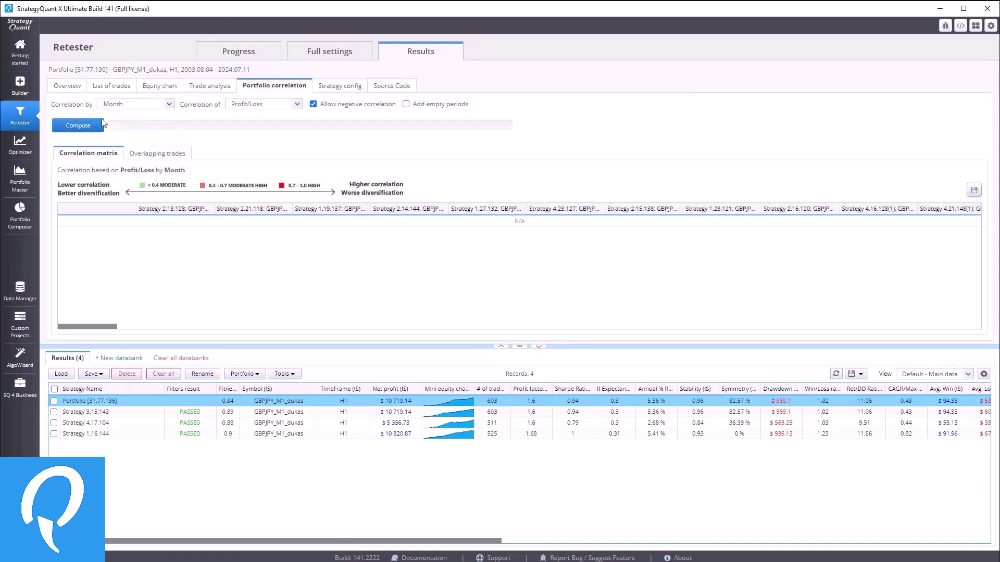
{"action": "left_click", "coordinate": [78, 125]}
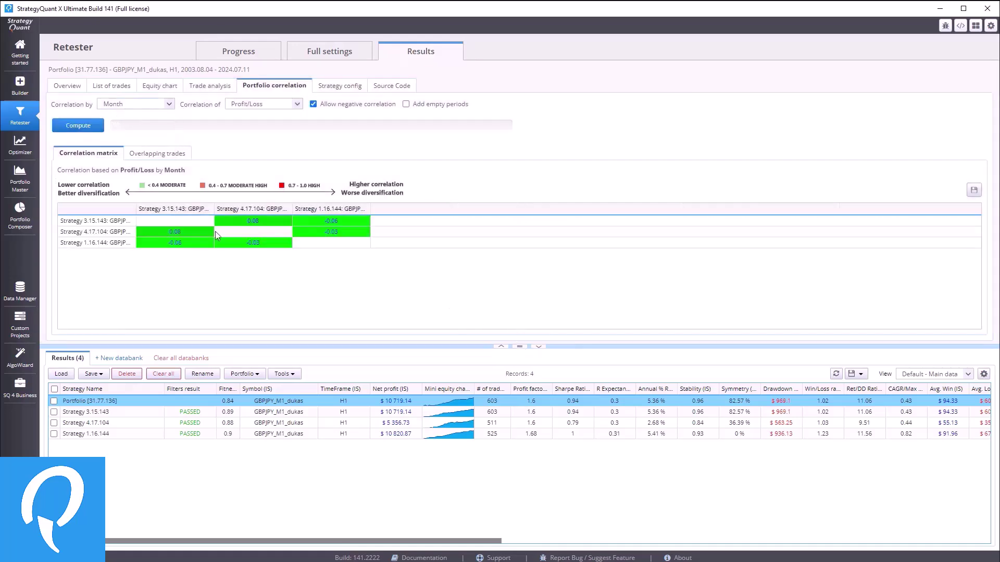
{"action": "left_click", "coordinate": [125, 106]}
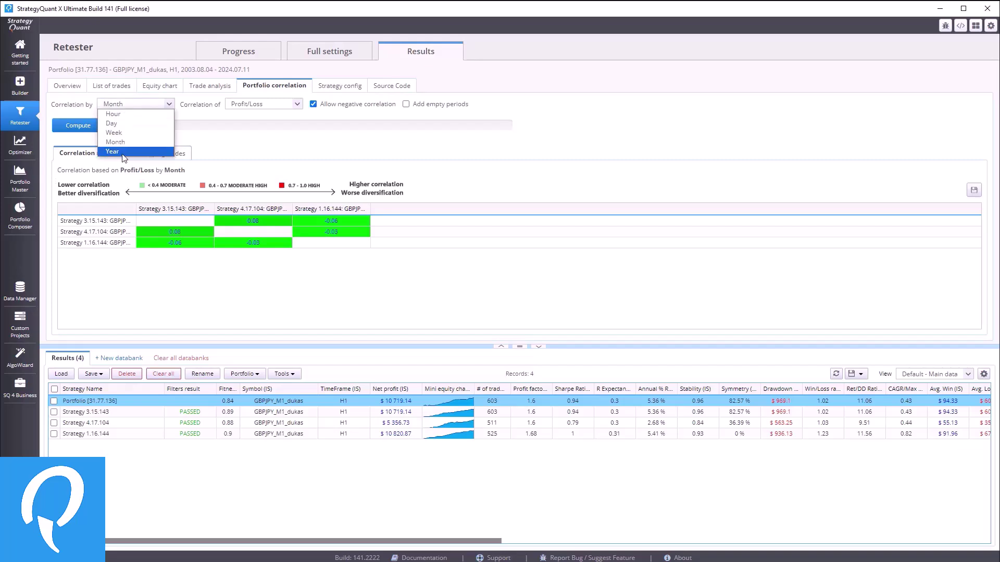
{"action": "left_click", "coordinate": [112, 151]}
{"action": "left_click", "coordinate": [78, 125]}
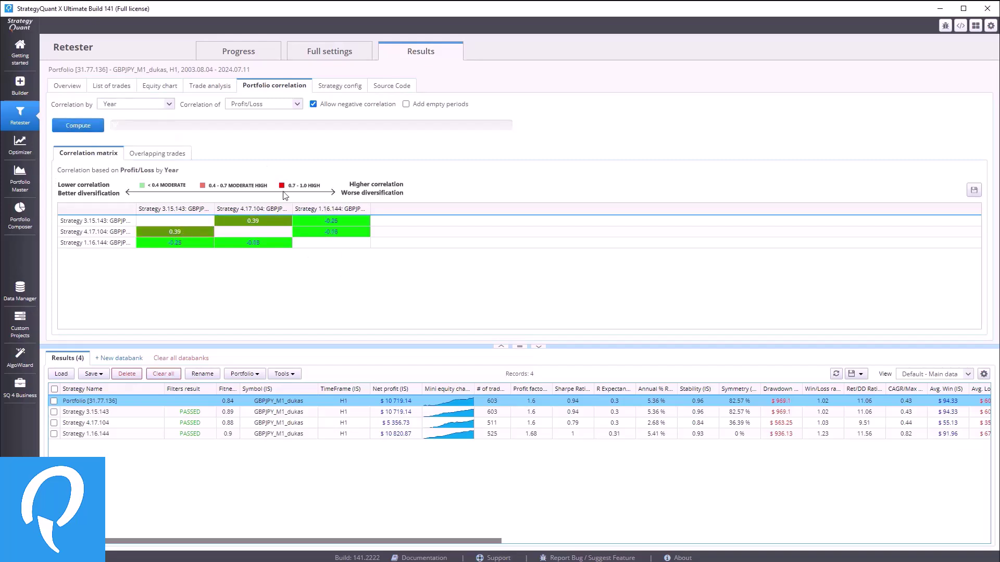
Set the correlation period back to Month and recompute the matrix
{"action": "left_click", "coordinate": [144, 111]}
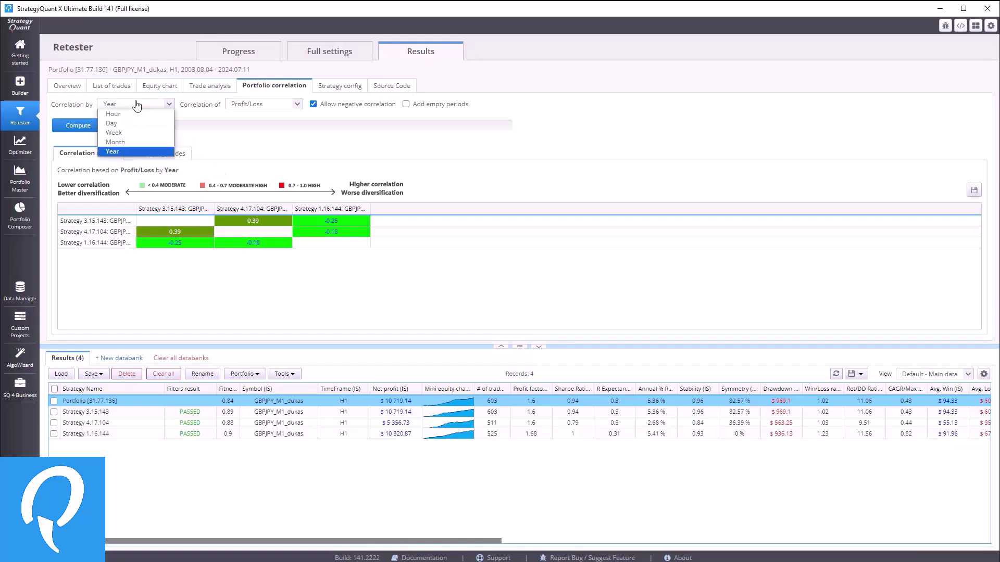
{"action": "left_click", "coordinate": [118, 138]}
{"action": "left_click", "coordinate": [75, 120]}
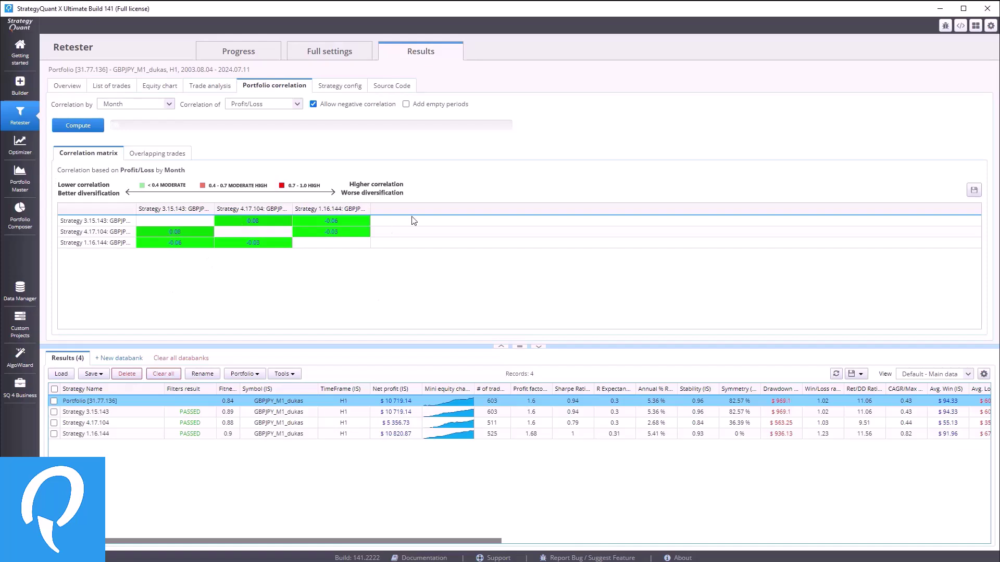
Set Portfolio Master's min and max strategies to 5 and refresh the portfolio count
{"action": "left_click", "coordinate": [19, 180]}
{"action": "left_click", "coordinate": [238, 53]}
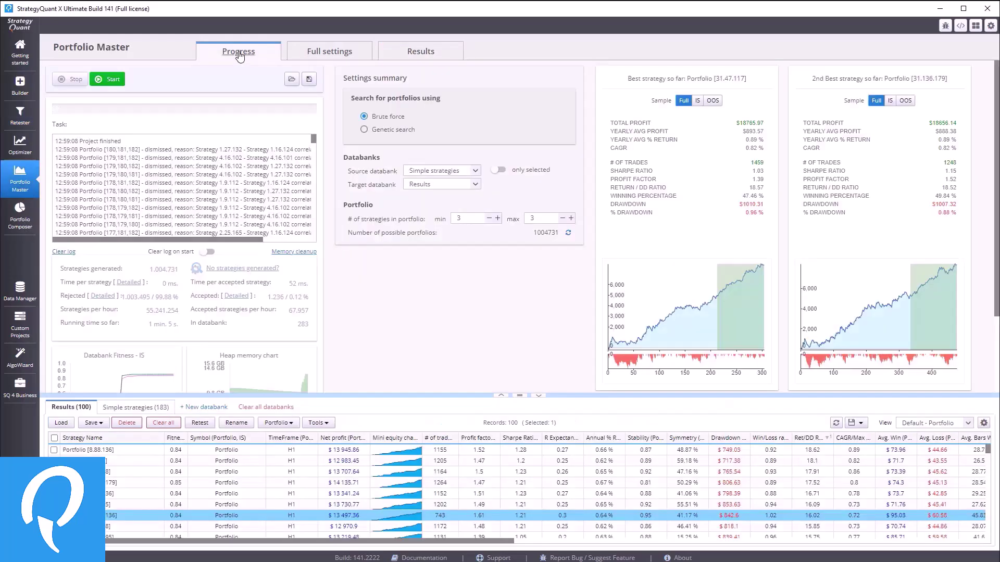
{"action": "left_click", "coordinate": [499, 219]}
{"action": "left_click", "coordinate": [569, 236]}
Clear all previous portfolio results and start the new search
{"action": "left_click", "coordinate": [162, 425]}
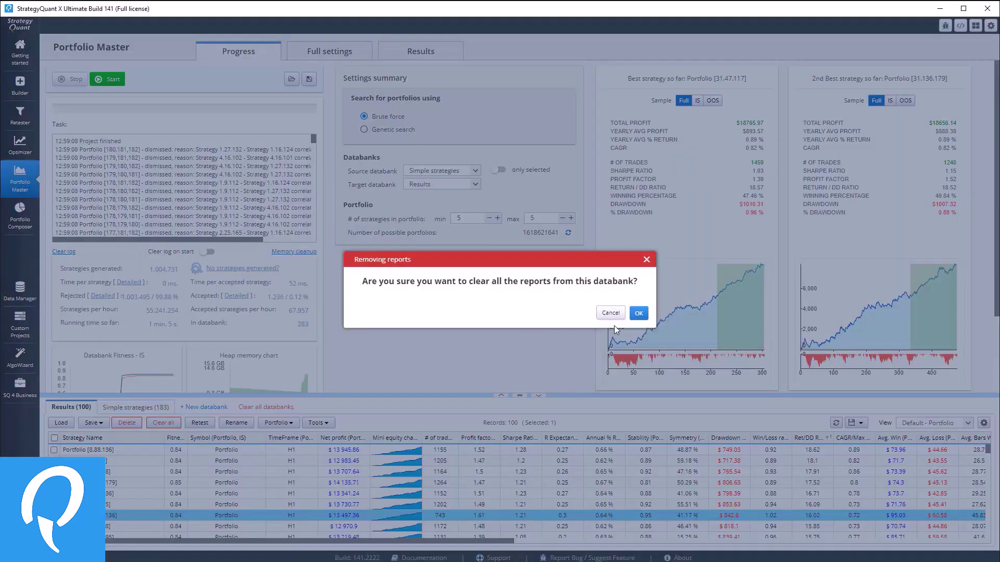
{"action": "left_click", "coordinate": [637, 314]}
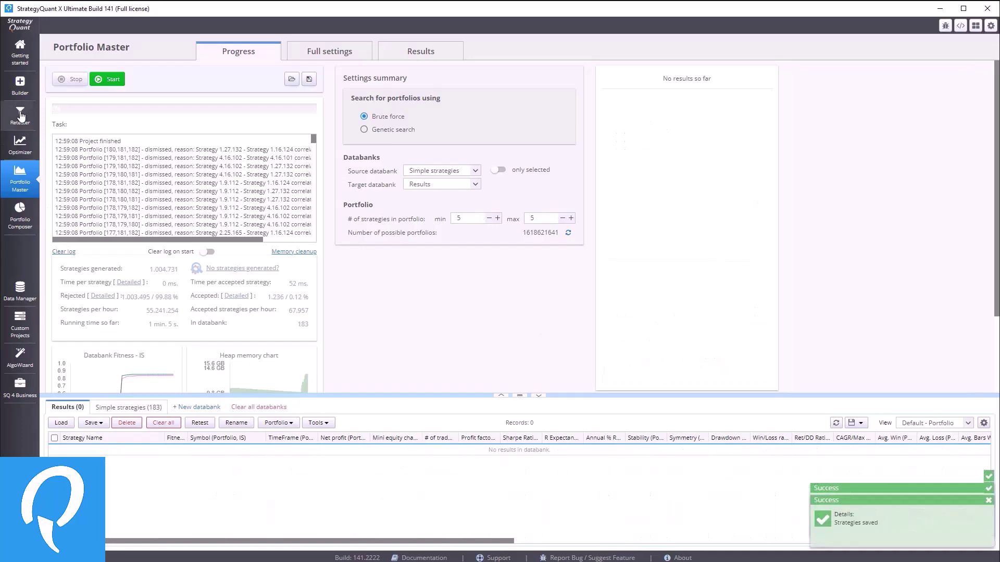
{"action": "left_click", "coordinate": [109, 81]}
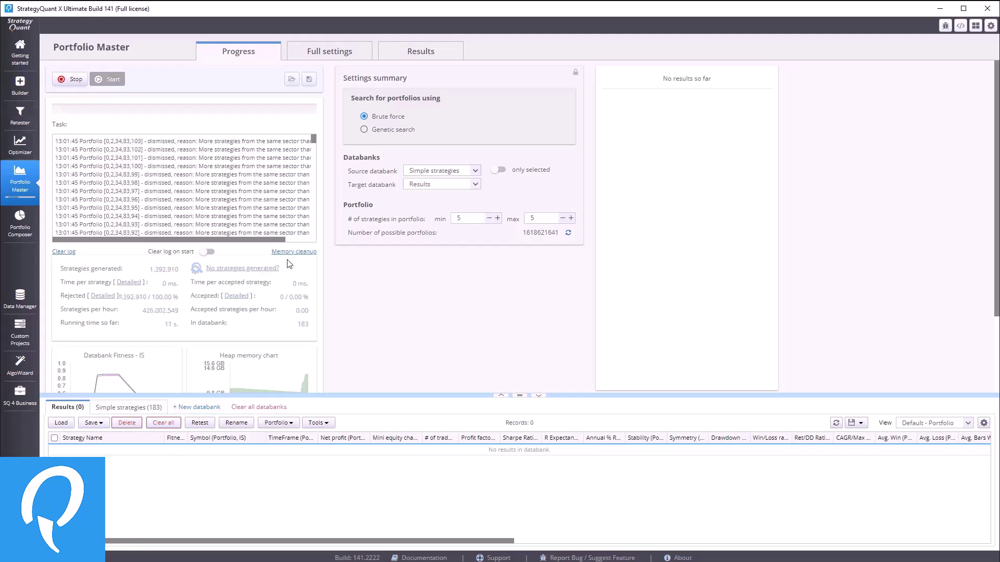
Check Retester's correlation matrix and Portfolio Master's Full settings, then return to Progress
{"action": "left_click", "coordinate": [18, 122]}
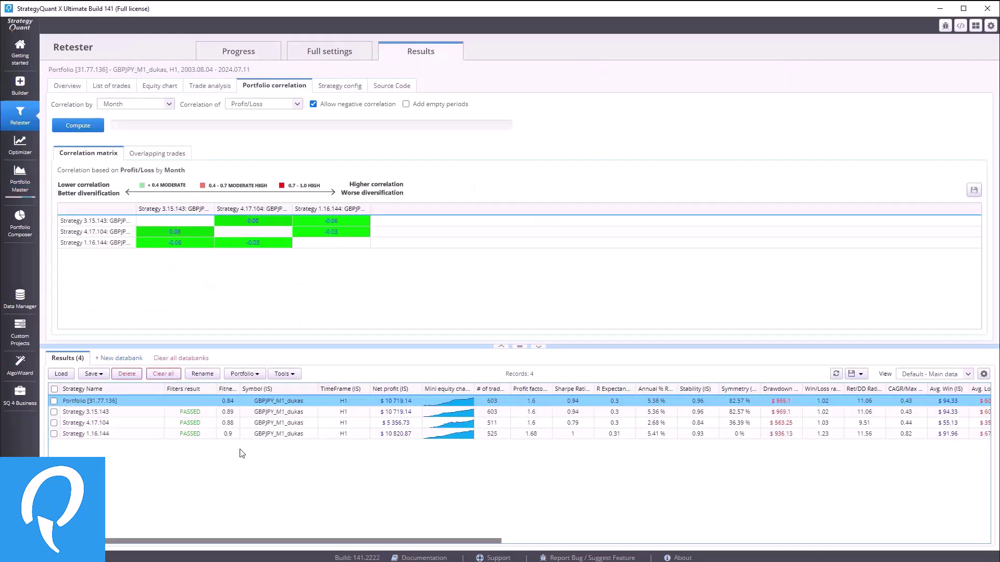
{"action": "left_click_drag", "start_coordinate": [522, 347], "coordinate": [520, 377]}
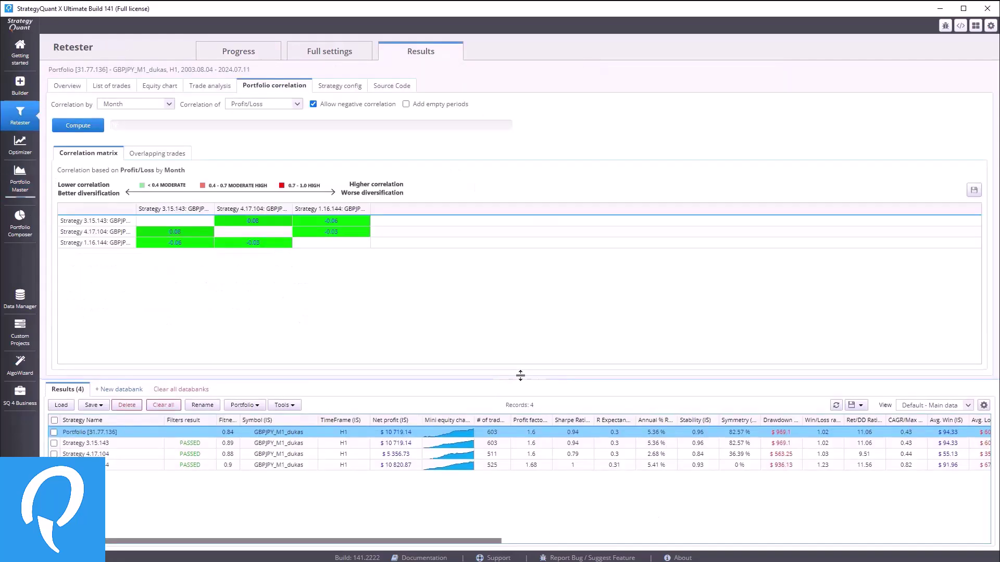
{"action": "left_click", "coordinate": [12, 196]}
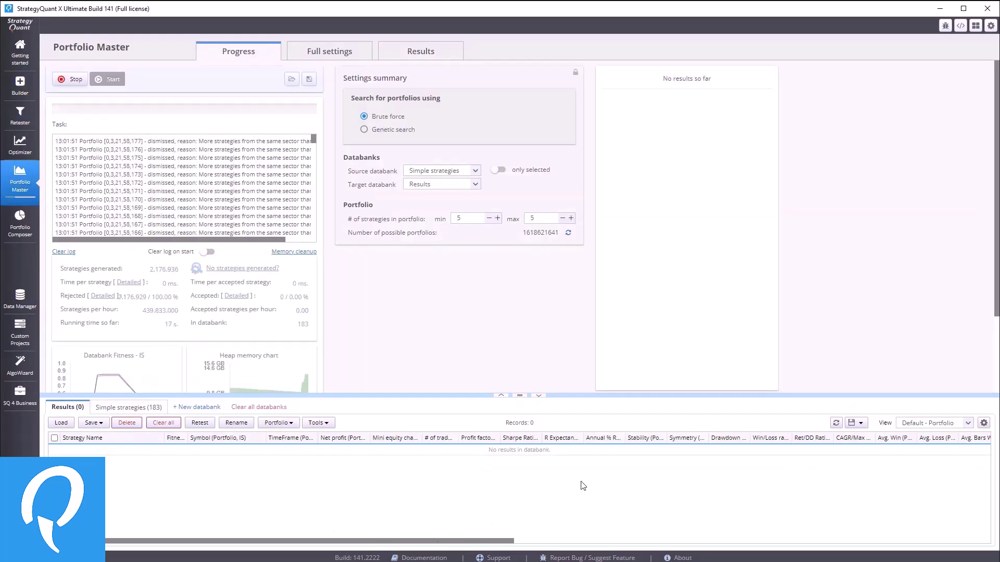
{"action": "left_click", "coordinate": [349, 50]}
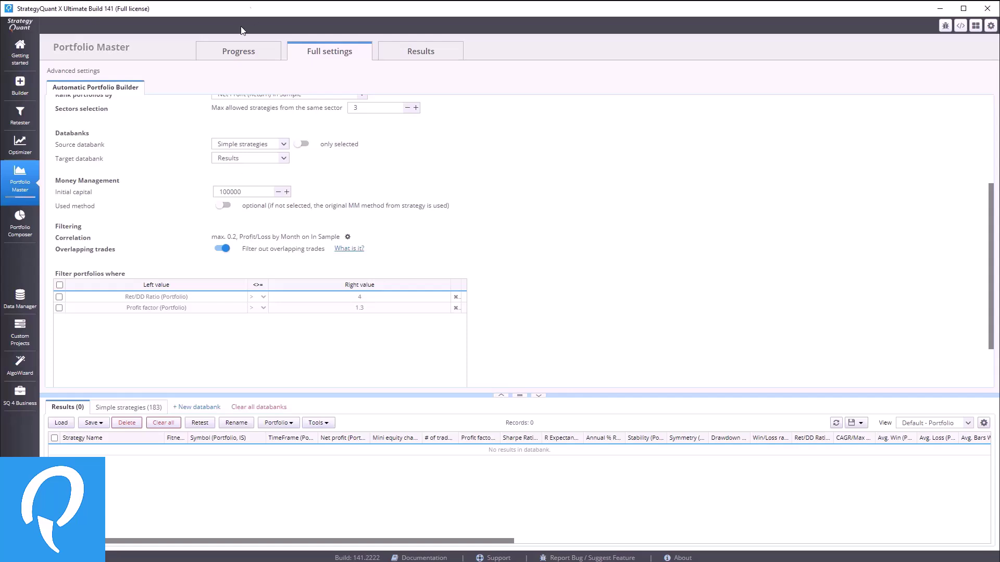
{"action": "left_click", "coordinate": [239, 58]}
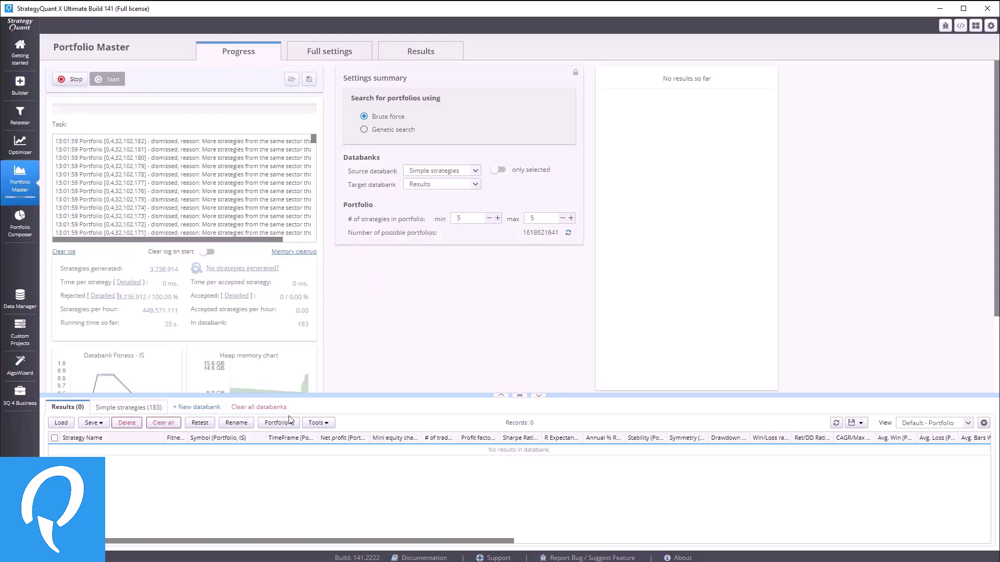